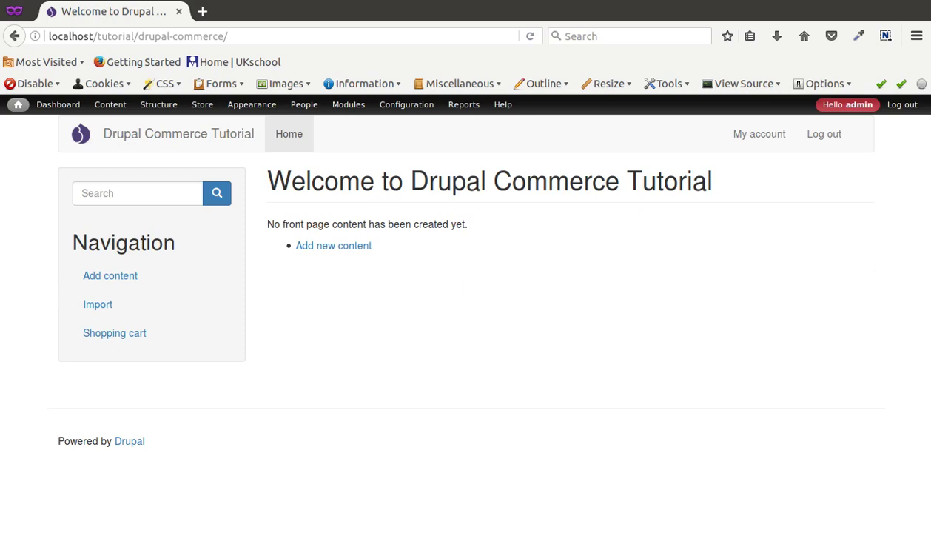
- Switch to the export-csv spreadsheet and examine its product rows, including the title, price, SKU and image columns
{"action": "key", "text": "alt+Tab"}
{"action": "scroll", "coordinate": [333, 275], "scroll_direction": "up", "scroll_amount": 9}
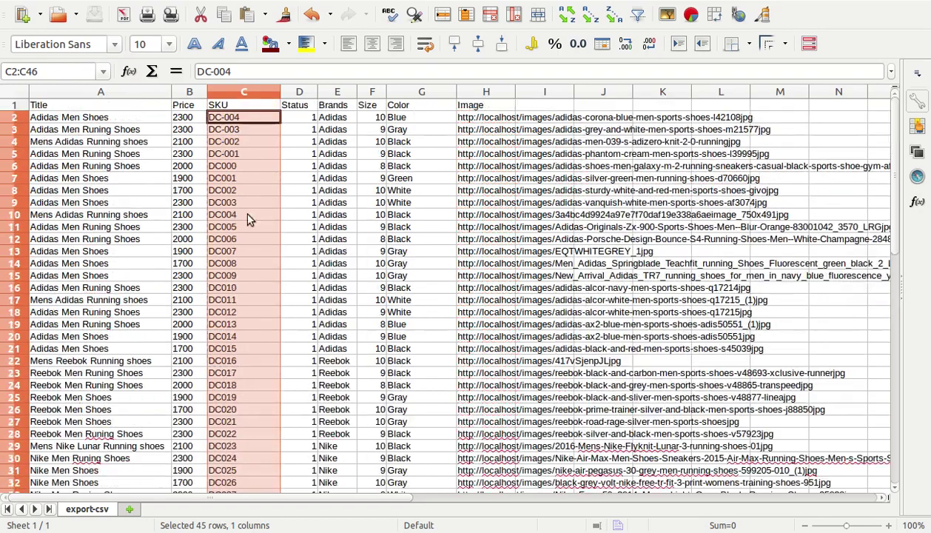
{"action": "scroll", "coordinate": [174, 250], "scroll_direction": "down", "scroll_amount": 8}
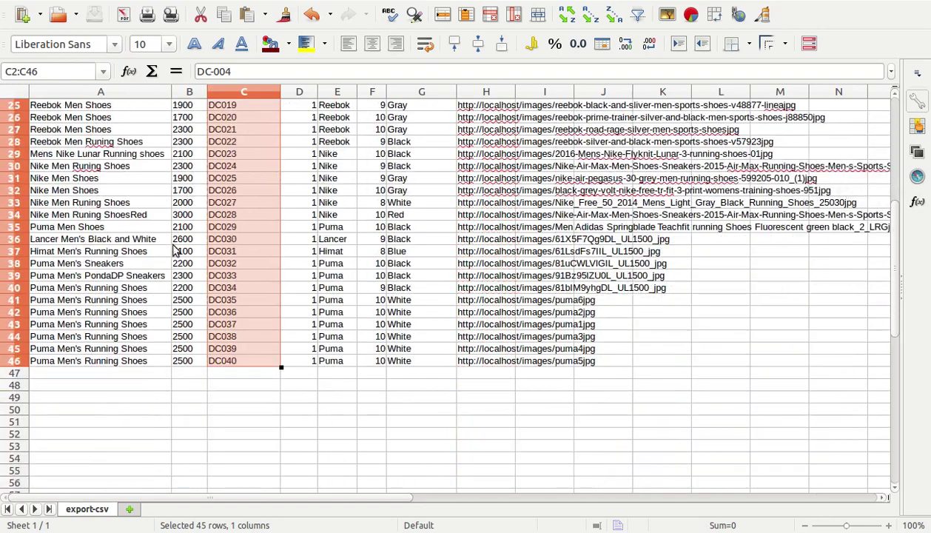
{"action": "left_click_drag", "start_coordinate": [894, 334], "coordinate": [894, 252]}
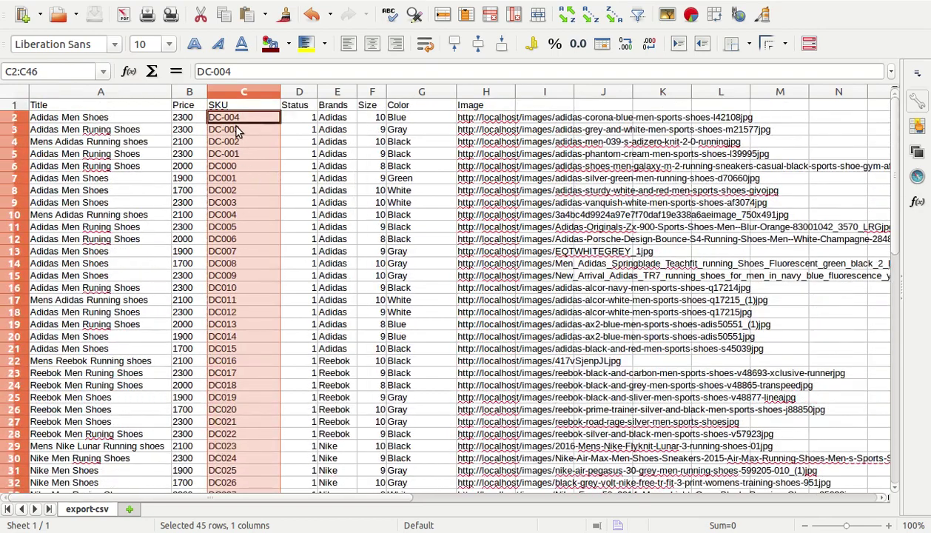
{"action": "scroll", "coordinate": [232, 213], "scroll_direction": "down", "scroll_amount": 7}
{"action": "scroll", "coordinate": [222, 222], "scroll_direction": "up", "scroll_amount": 7}
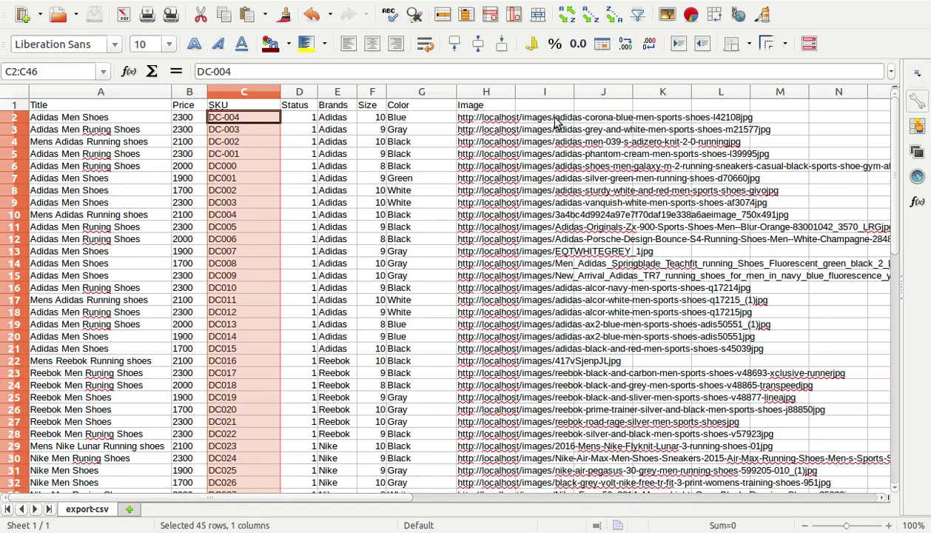
{"action": "scroll", "coordinate": [620, 266], "scroll_direction": "down", "scroll_amount": 9}
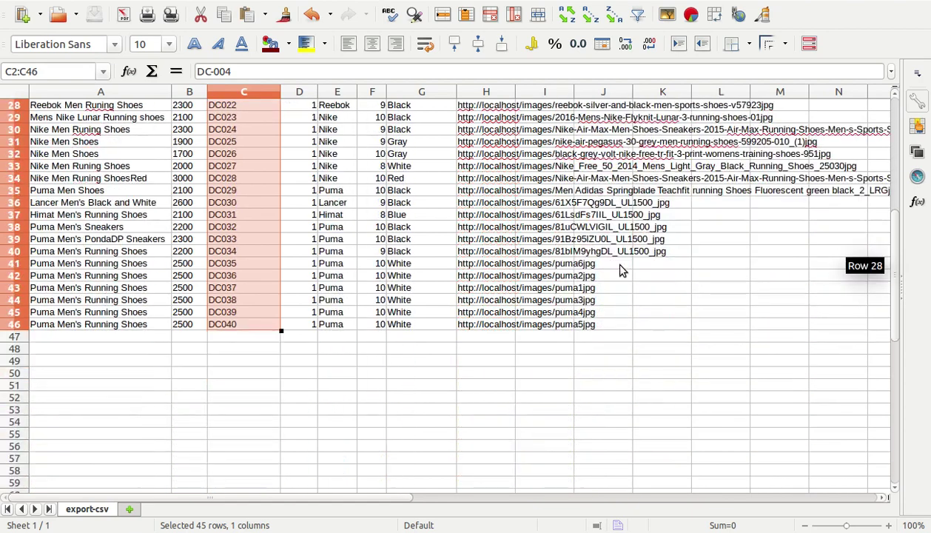
{"action": "scroll", "coordinate": [606, 292], "scroll_direction": "up", "scroll_amount": 9}
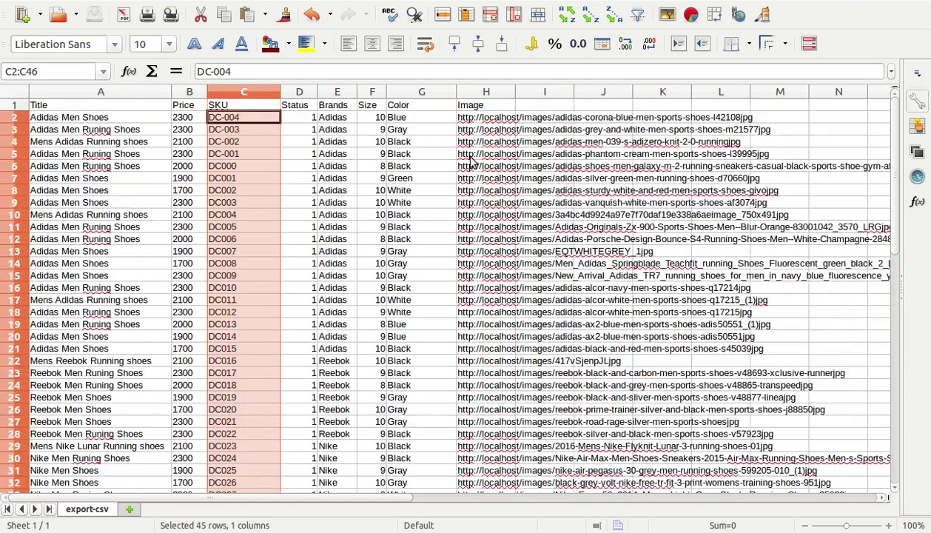
- Open the store's product list in a new browser tab and review the products by SKU, title and price
{"action": "key", "text": "alt+Tab"}
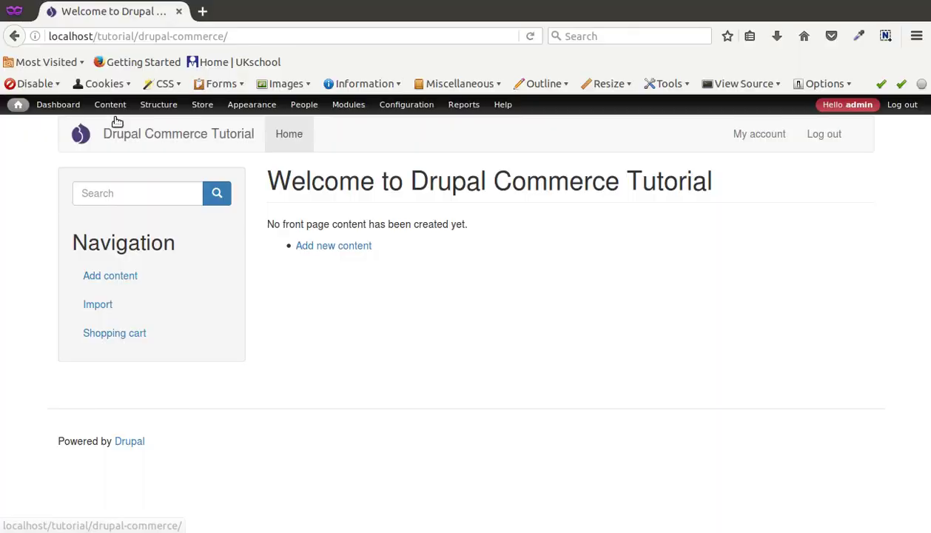
{"action": "mouse_move", "coordinate": [214, 109]}
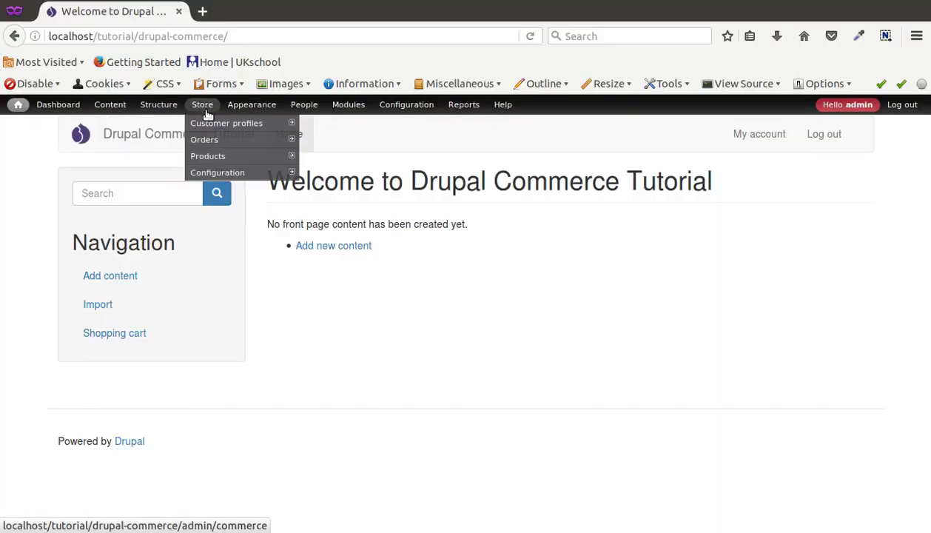
{"action": "middle_click", "coordinate": [215, 158]}
{"action": "left_click", "coordinate": [251, 14]}
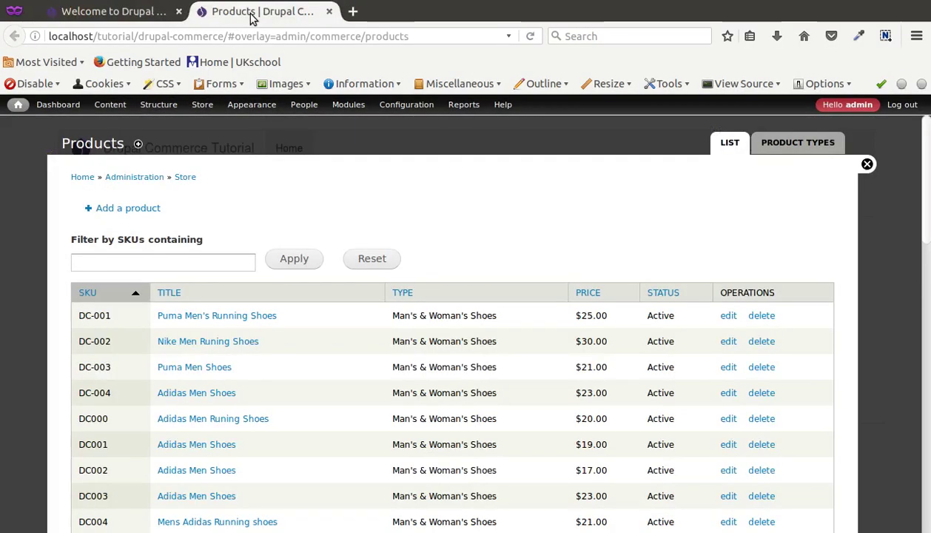
{"action": "scroll", "coordinate": [245, 252], "scroll_direction": "down", "scroll_amount": 15}
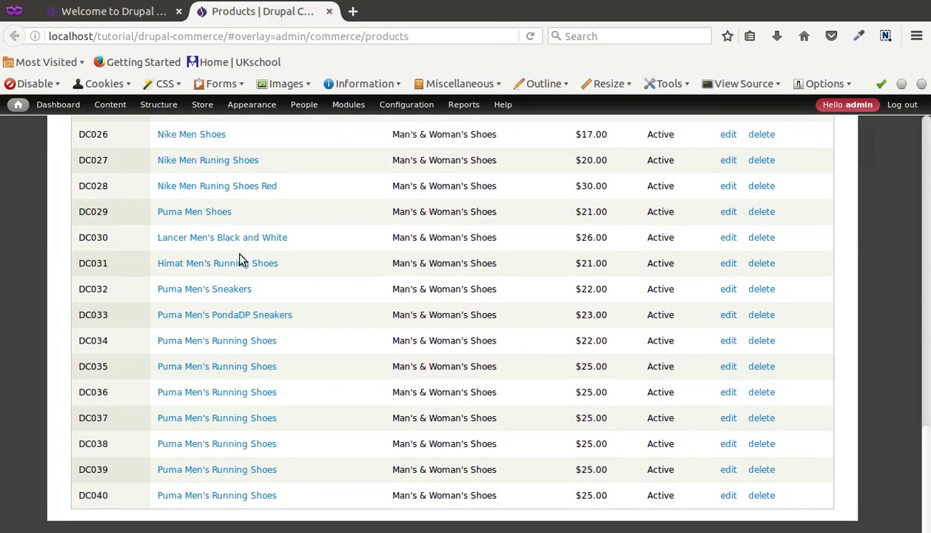
{"action": "scroll", "coordinate": [239, 255], "scroll_direction": "up", "scroll_amount": 15}
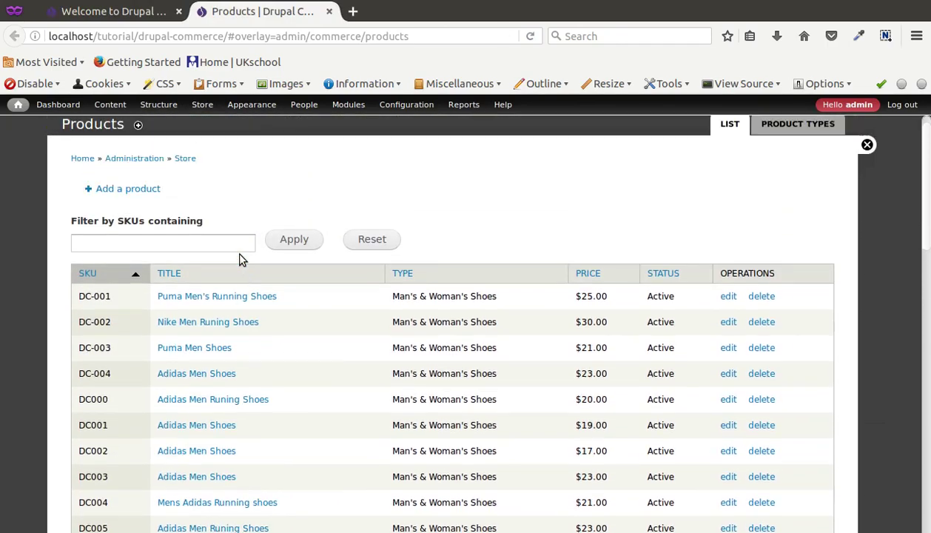
- Open the product display.csv spreadsheet and compare its Shoes Variations column with the SKU column of export-csv
{"action": "key", "text": "alt+Tab"}
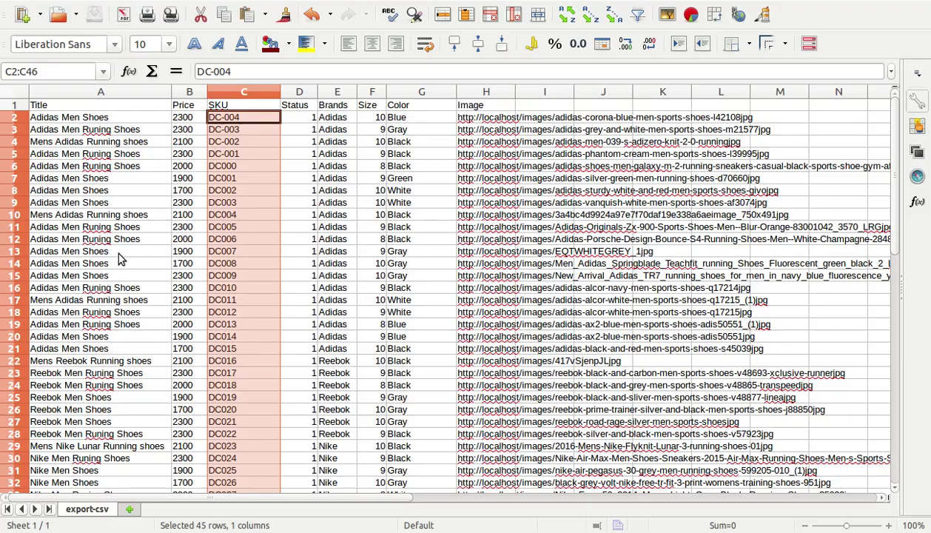
{"action": "key", "text": "super+w"}
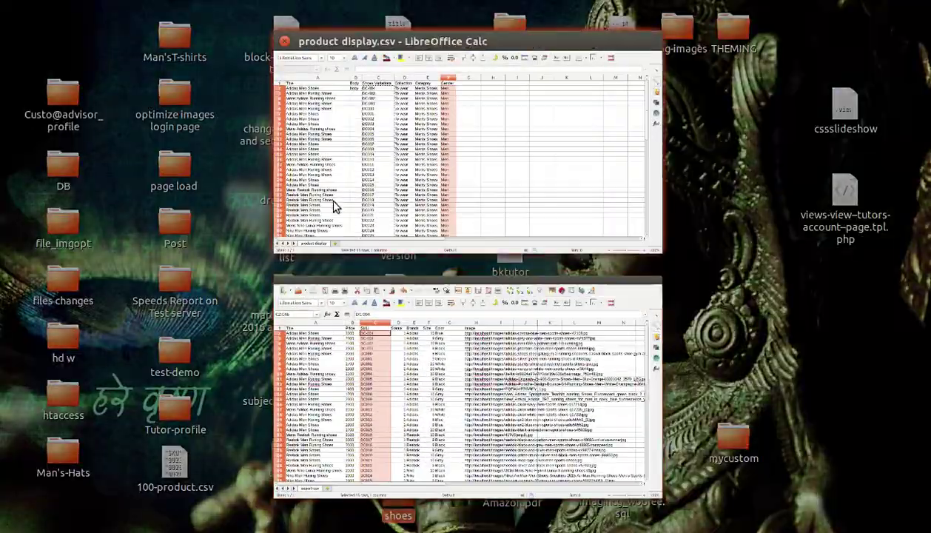
{"action": "left_click", "coordinate": [355, 149]}
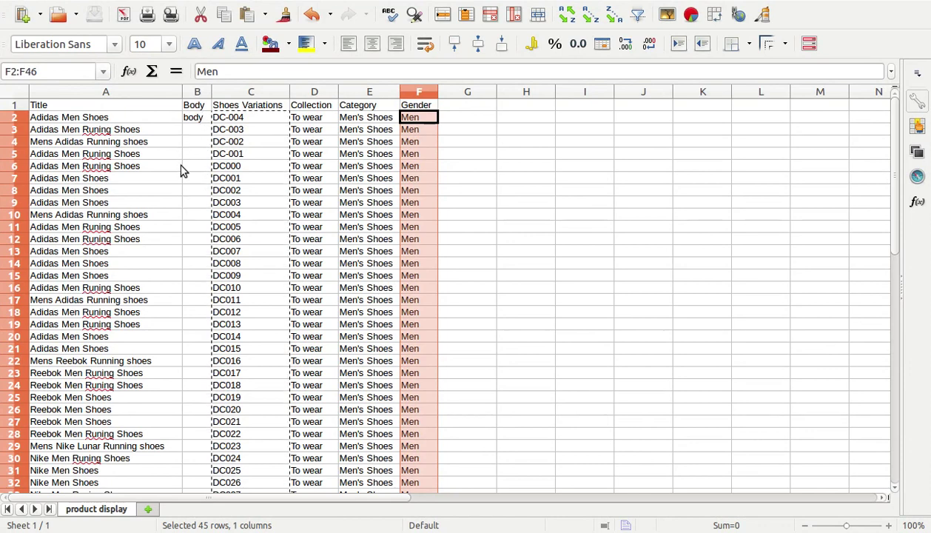
{"action": "scroll", "coordinate": [170, 249], "scroll_direction": "down", "scroll_amount": 1}
{"action": "scroll", "coordinate": [169, 249], "scroll_direction": "up", "scroll_amount": 1}
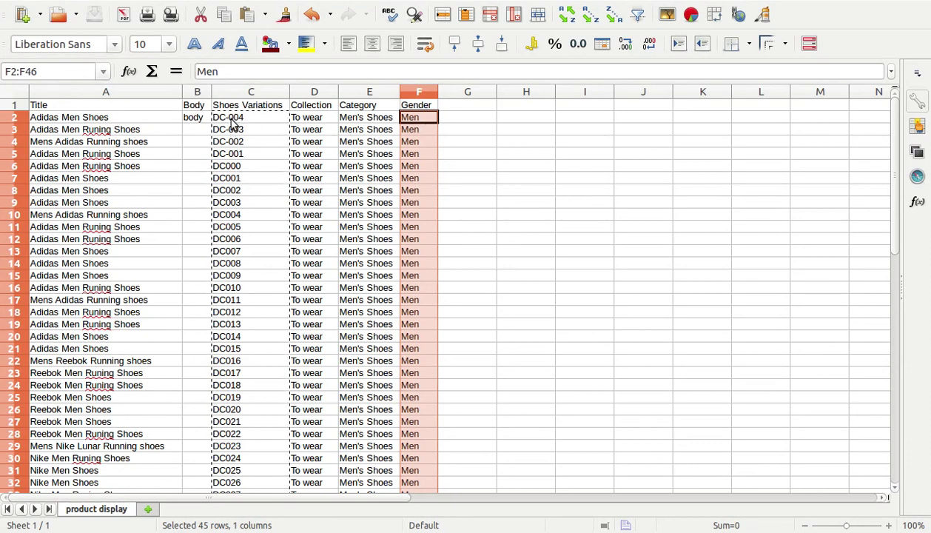
{"action": "scroll", "coordinate": [226, 415], "scroll_direction": "down", "scroll_amount": 6}
{"action": "scroll", "coordinate": [254, 305], "scroll_direction": "up", "scroll_amount": 6}
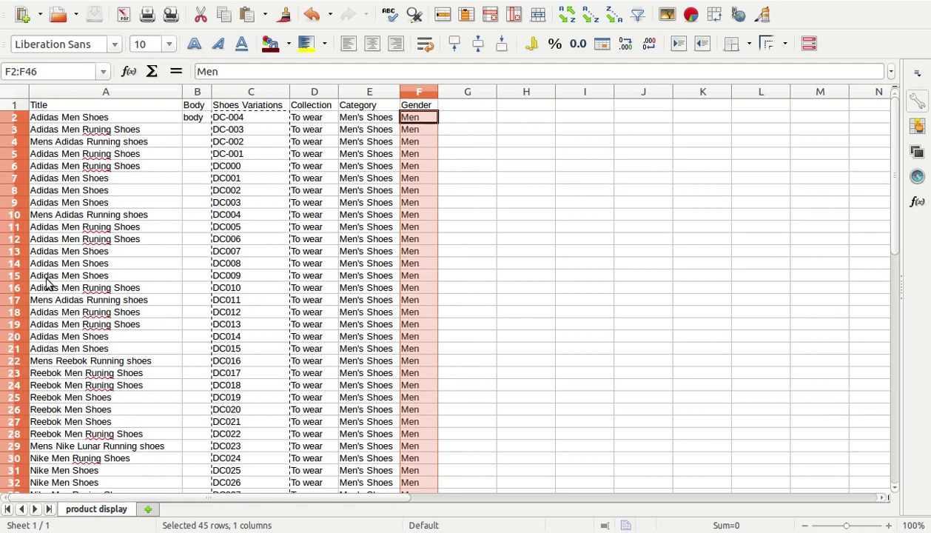
{"action": "key", "text": "alt+Tab"}
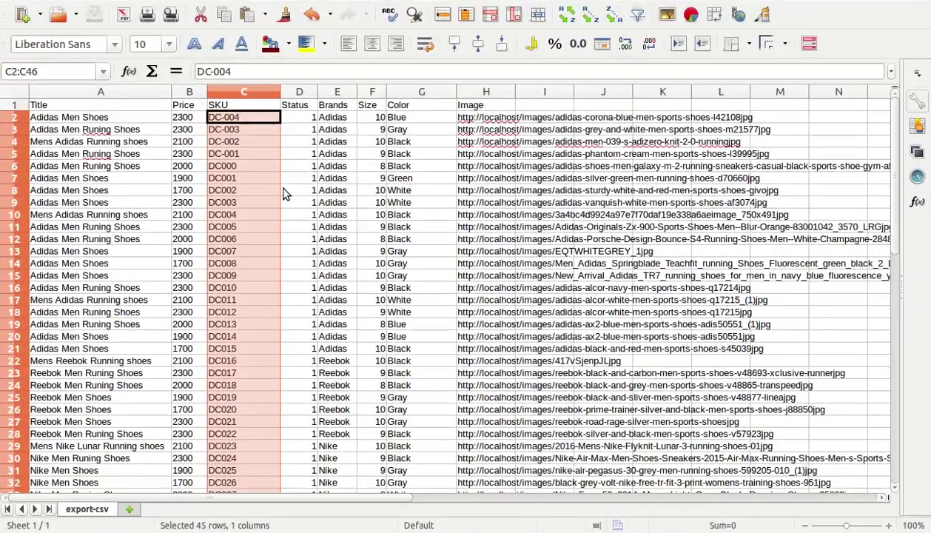
{"action": "key", "text": "alt+Tab"}
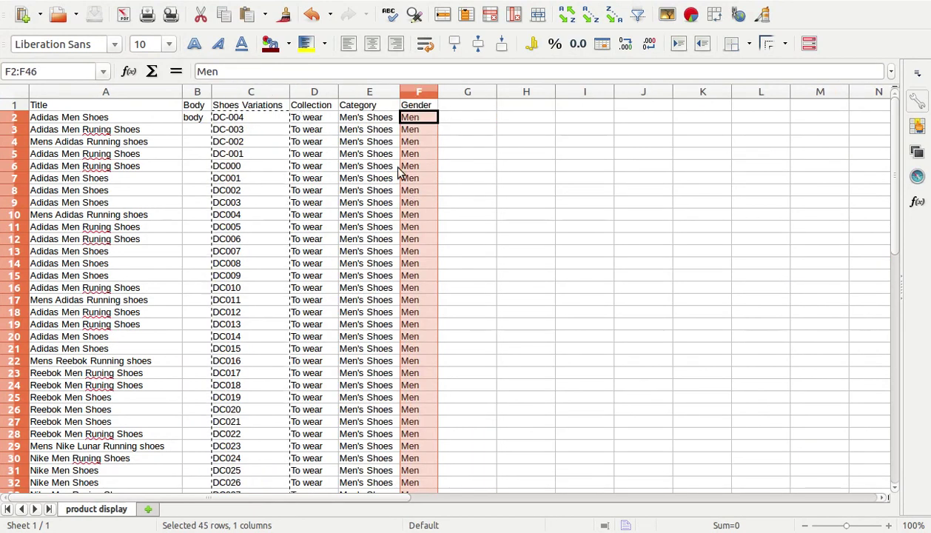
- Open the site's content list in the browser and view the "Mens Adidas Running shoes" product page
{"action": "key", "text": "alt+Tab"}
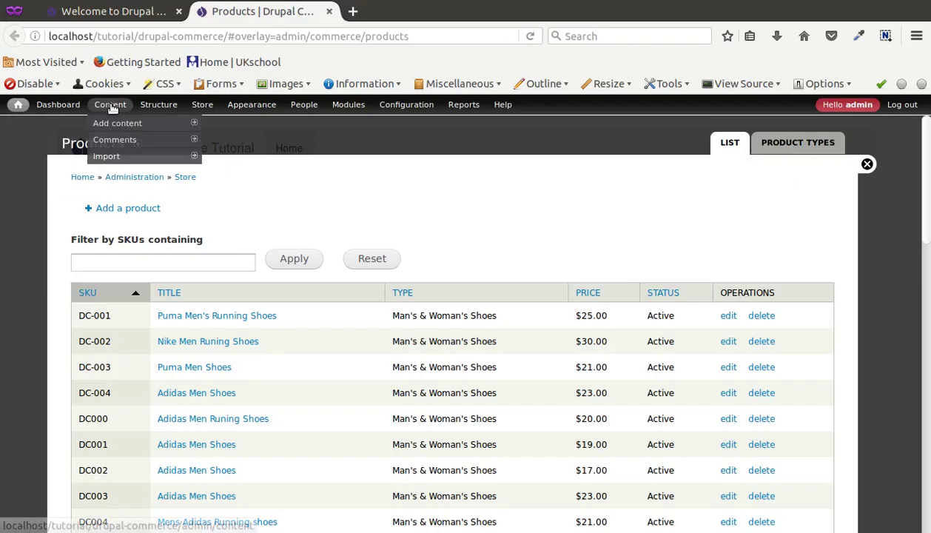
{"action": "left_click", "coordinate": [110, 104]}
{"action": "scroll", "coordinate": [187, 293], "scroll_direction": "down", "scroll_amount": 4}
{"action": "scroll", "coordinate": [188, 293], "scroll_direction": "down", "scroll_amount": 10}
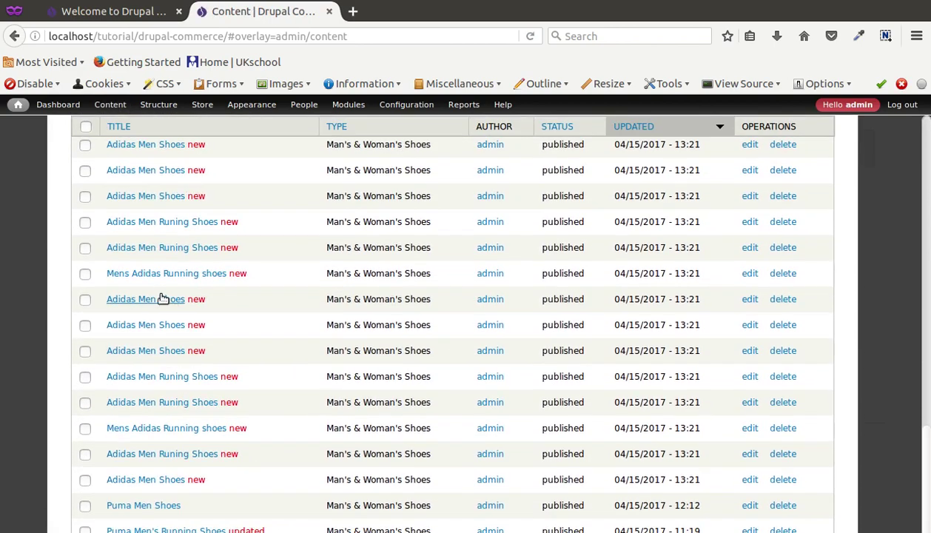
{"action": "left_click", "coordinate": [165, 274]}
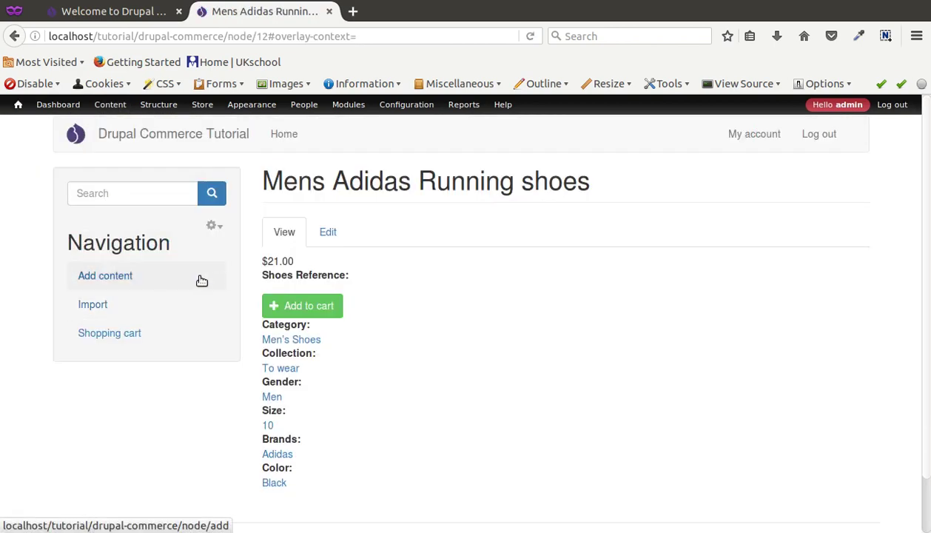
{"action": "scroll", "coordinate": [372, 340], "scroll_direction": "up", "scroll_amount": 2}
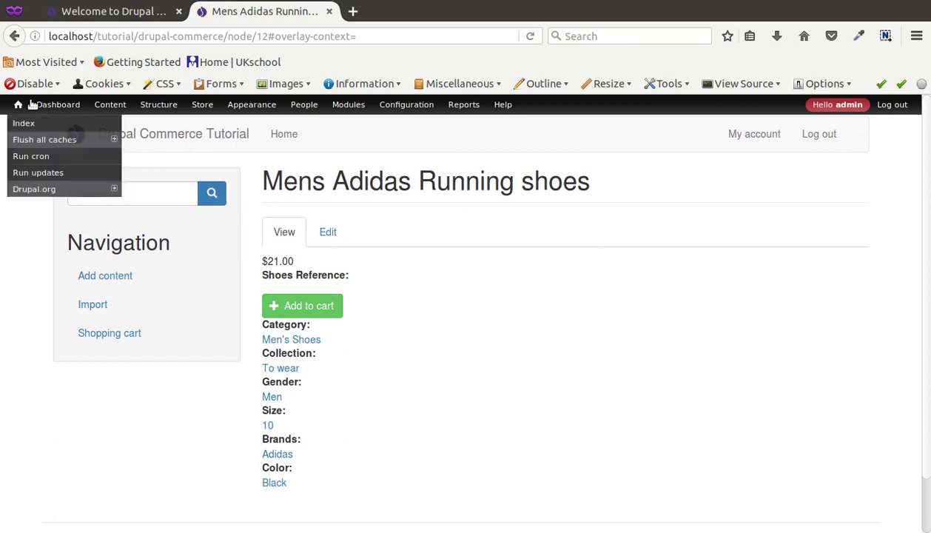
- Return to the content list, check a "Puma Men's Running Shoes" product page, and go back to the list
{"action": "left_click", "coordinate": [13, 37]}
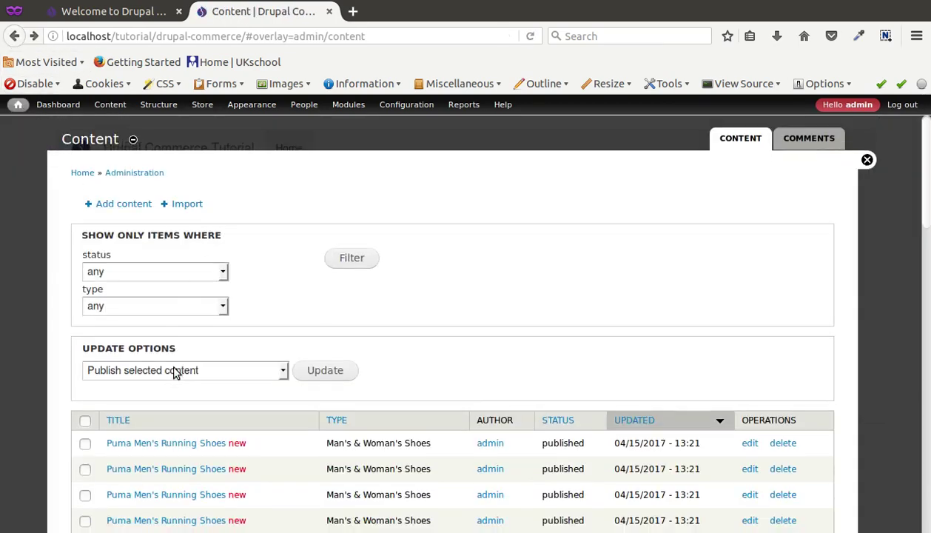
{"action": "scroll", "coordinate": [175, 356], "scroll_direction": "down", "scroll_amount": 2}
{"action": "left_click", "coordinate": [170, 325]}
{"action": "scroll", "coordinate": [406, 342], "scroll_direction": "down", "scroll_amount": 1}
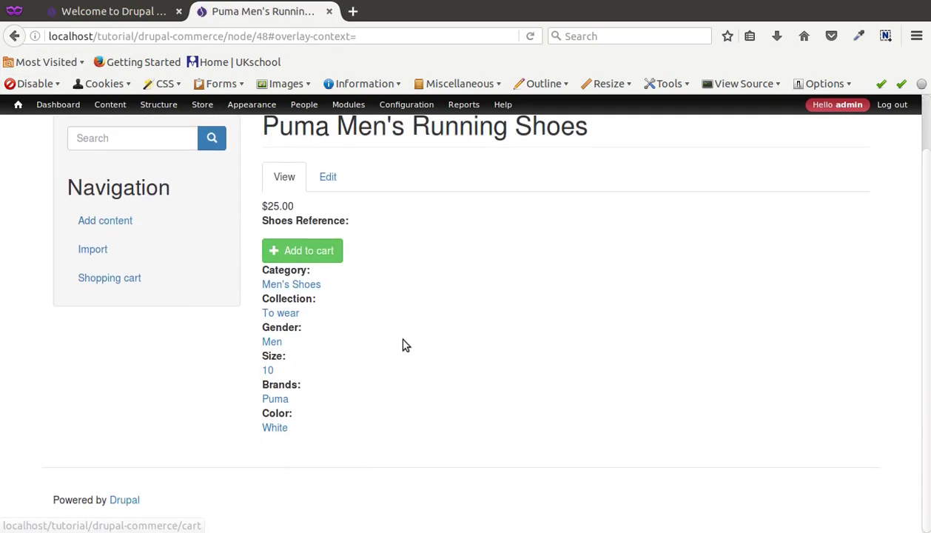
{"action": "scroll", "coordinate": [222, 222], "scroll_direction": "up", "scroll_amount": 1}
{"action": "left_click", "coordinate": [13, 36]}
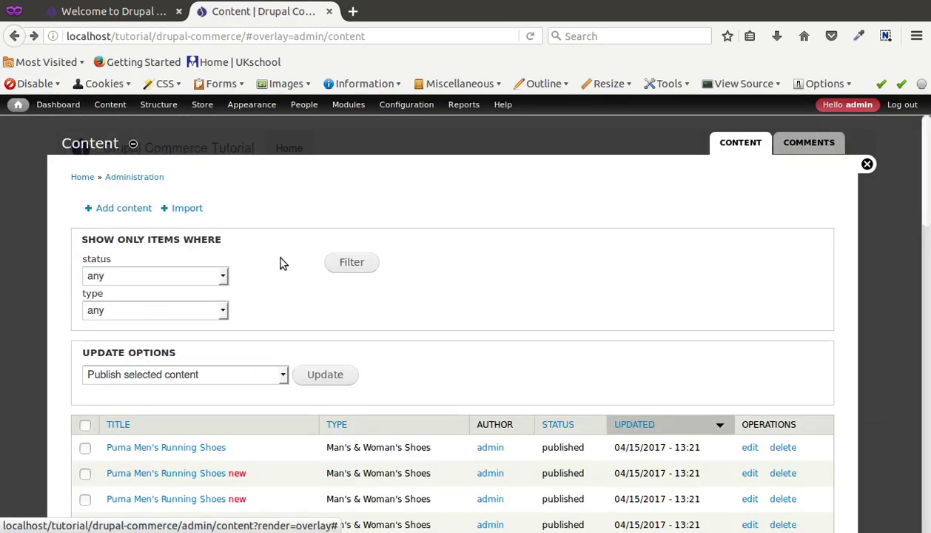
{"action": "scroll", "coordinate": [283, 262], "scroll_direction": "down", "scroll_amount": 2}
{"action": "scroll", "coordinate": [345, 262], "scroll_direction": "up", "scroll_amount": 2}
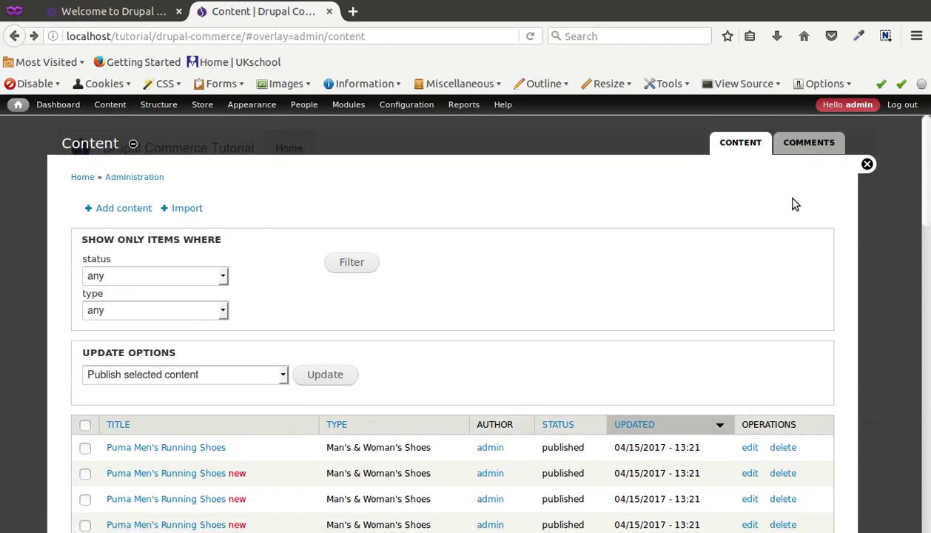
- Close the content overlay and review the Commerce AutoSKU project page on drupal.org, including its available downloads
{"action": "left_click", "coordinate": [866, 164]}
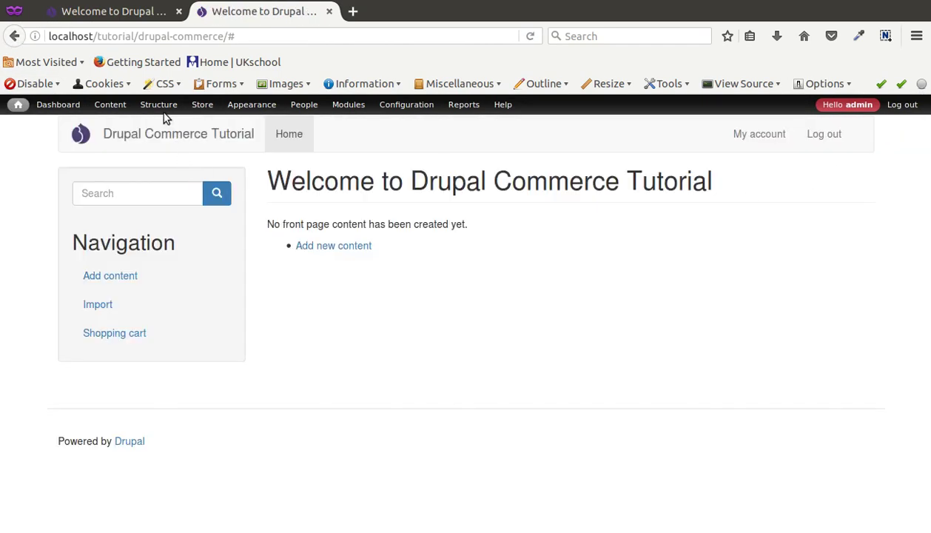
{"action": "left_click", "coordinate": [130, 20]}
{"action": "left_click", "coordinate": [279, 10]}
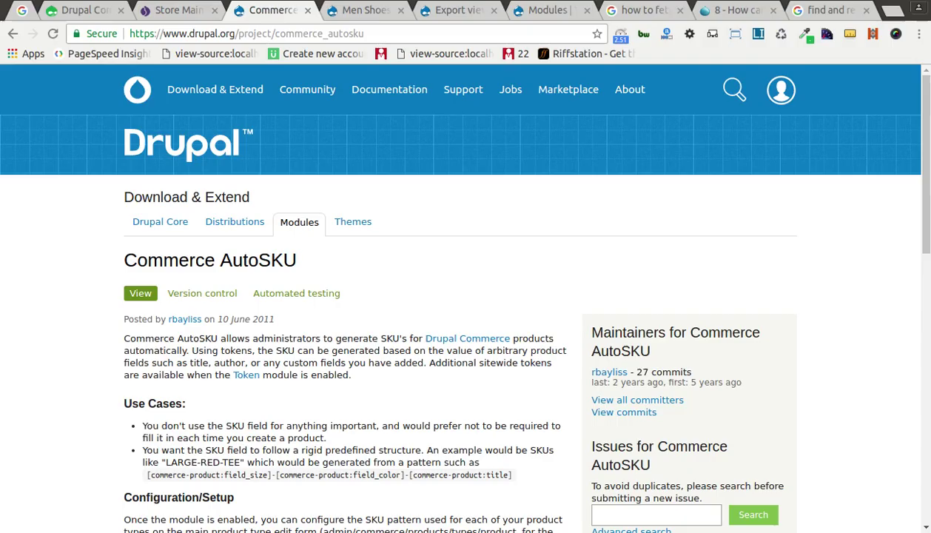
{"action": "scroll", "coordinate": [134, 249], "scroll_direction": "down", "scroll_amount": 1}
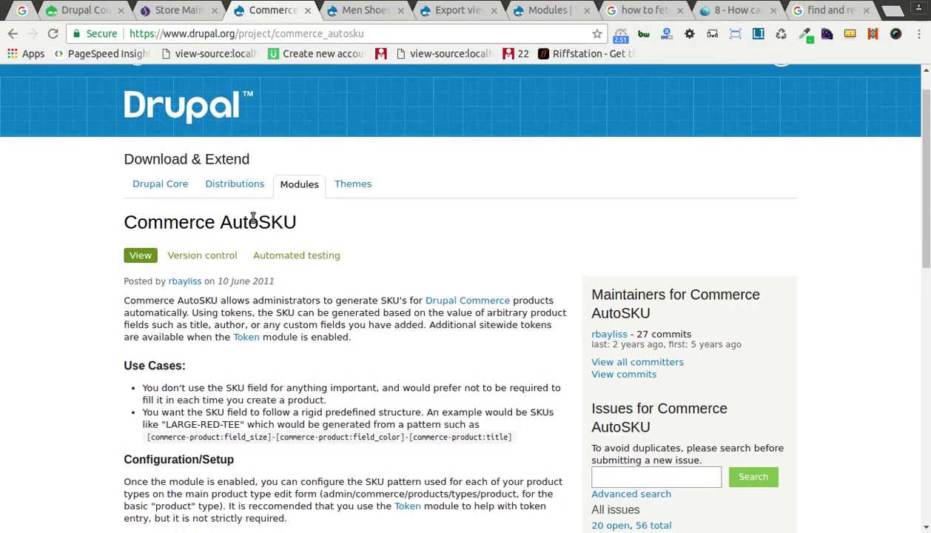
{"action": "left_click_drag", "start_coordinate": [220, 222], "coordinate": [323, 222]}
{"action": "scroll", "coordinate": [306, 244], "scroll_direction": "down", "scroll_amount": 10}
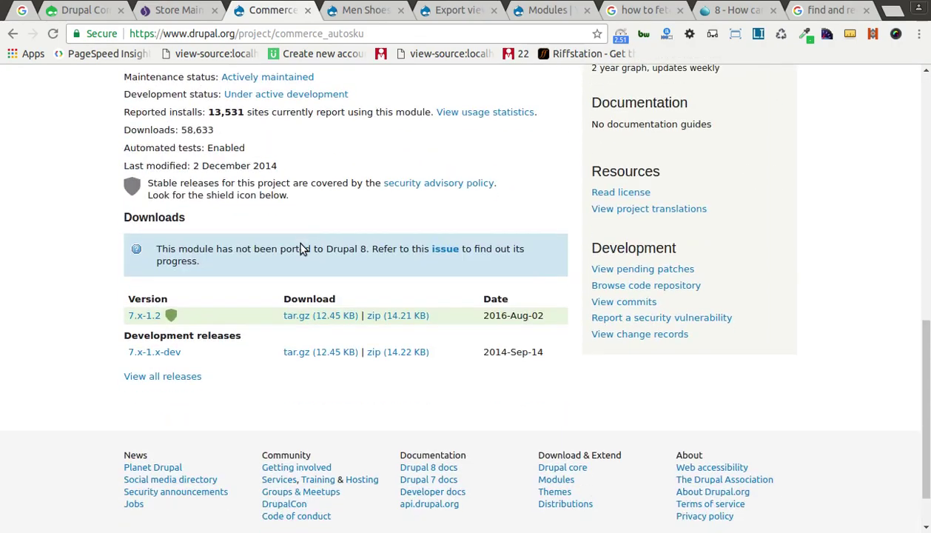
{"action": "scroll", "coordinate": [302, 246], "scroll_direction": "up", "scroll_amount": 3}
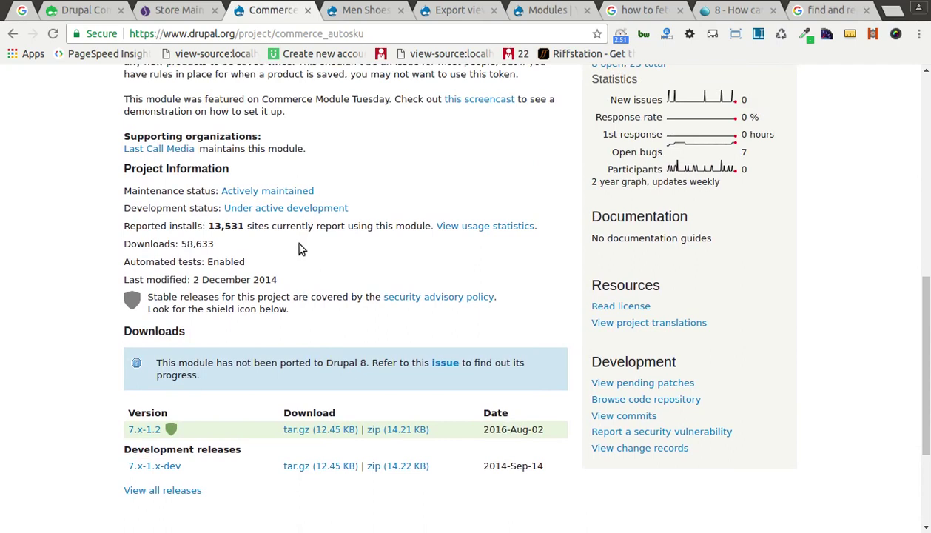
{"action": "right_click", "coordinate": [314, 432]}
{"action": "left_click", "coordinate": [447, 188]}
- Copy the project name commerce_autosku from the page address and run "drush dl commerce_autosku" in the terminal
{"action": "scroll", "coordinate": [443, 186], "scroll_direction": "up", "scroll_amount": 4}
{"action": "left_click_drag", "start_coordinate": [275, 34], "coordinate": [378, 46]}
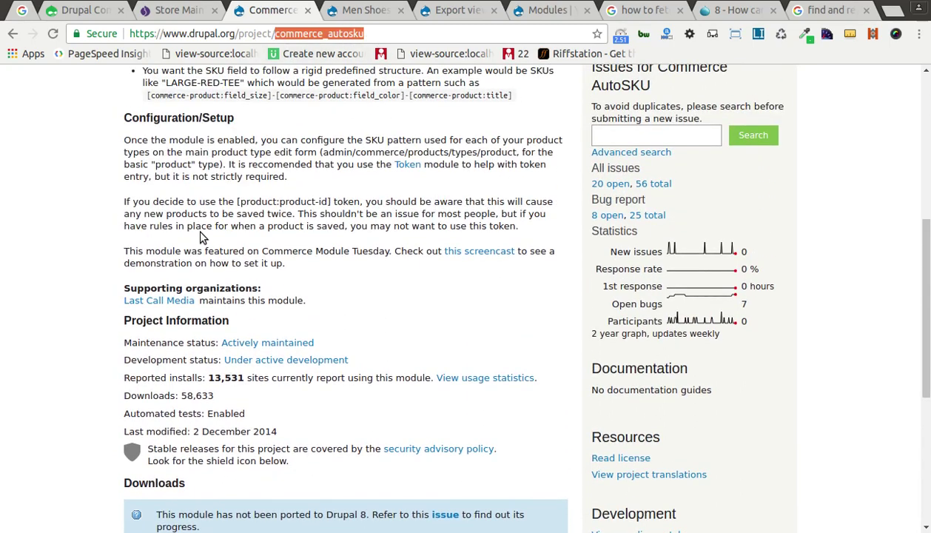
{"action": "key", "text": "alt+Tab"}
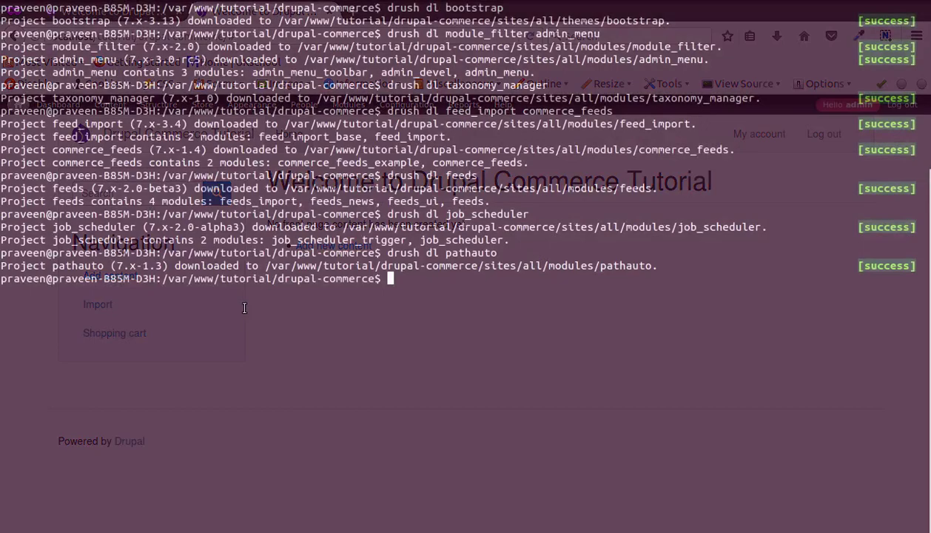
{"action": "type", "text": "rush "}
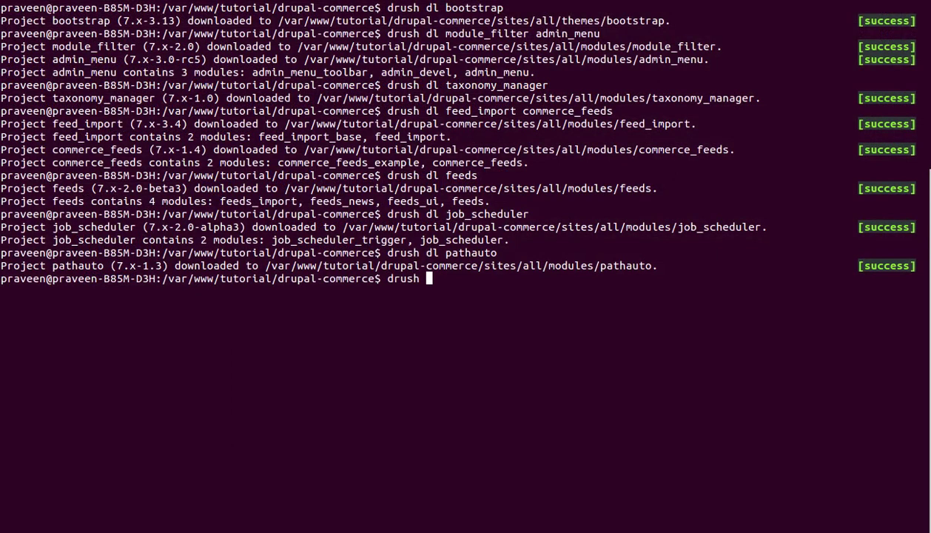
{"action": "type", "text": "dl commerce_autosku"}
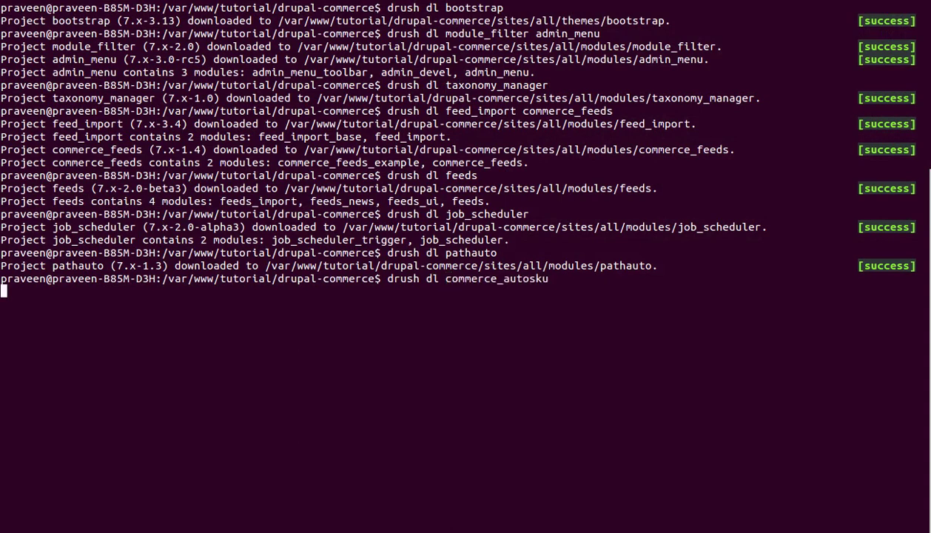
- Run the commerce_autosku download in the terminal and filter the site's module list in the browser by "auto"
{"action": "key", "text": "Return"}
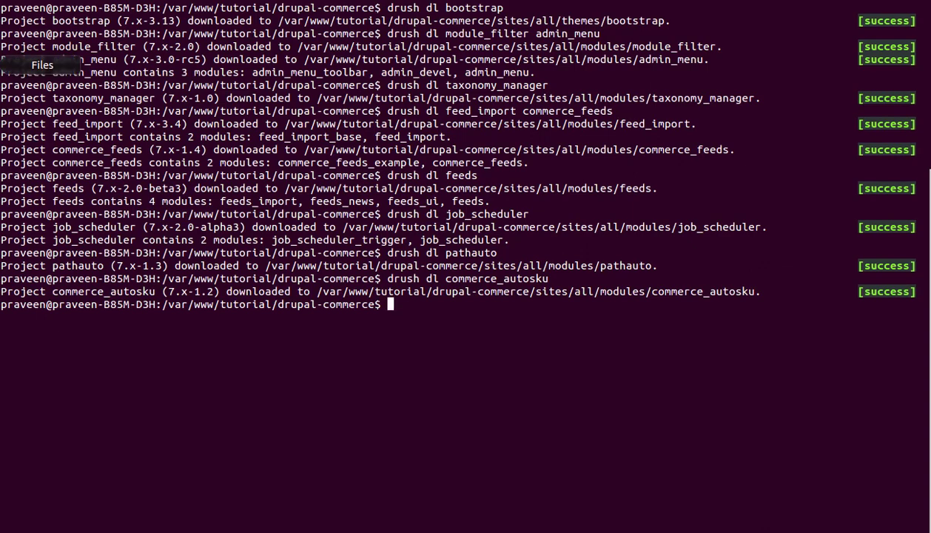
{"action": "left_click", "coordinate": [16, 104]}
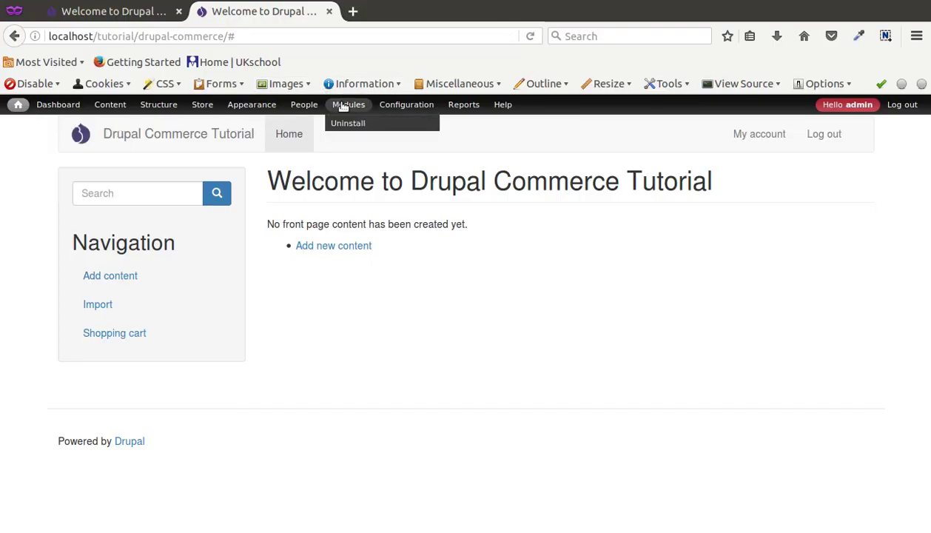
{"action": "left_click", "coordinate": [347, 105]}
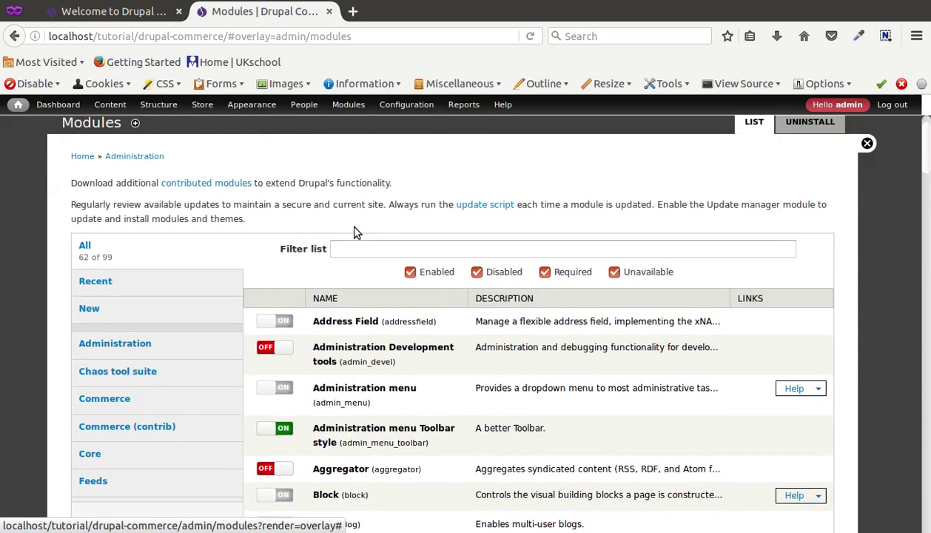
{"action": "left_click", "coordinate": [358, 249]}
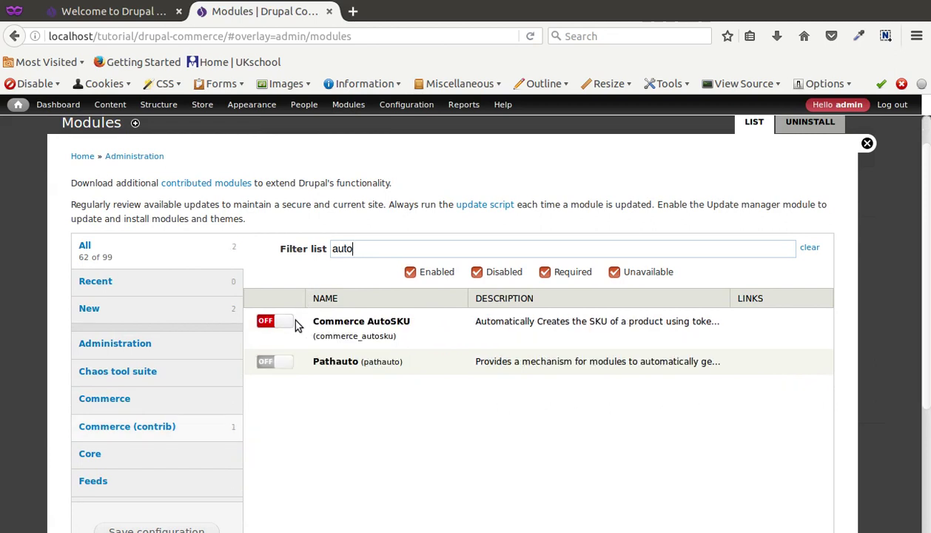
- Switch on Commerce AutoSKU and expand the Pathauto description to check which modules it requires
{"action": "left_click", "coordinate": [265, 322]}
{"action": "left_click", "coordinate": [532, 364]}
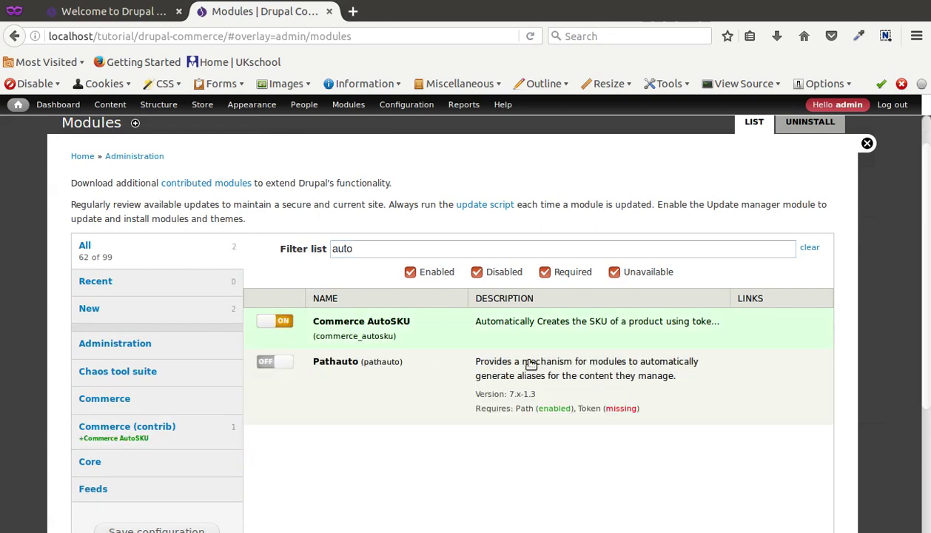
{"action": "left_click", "coordinate": [531, 364]}
{"action": "left_click", "coordinate": [532, 364]}
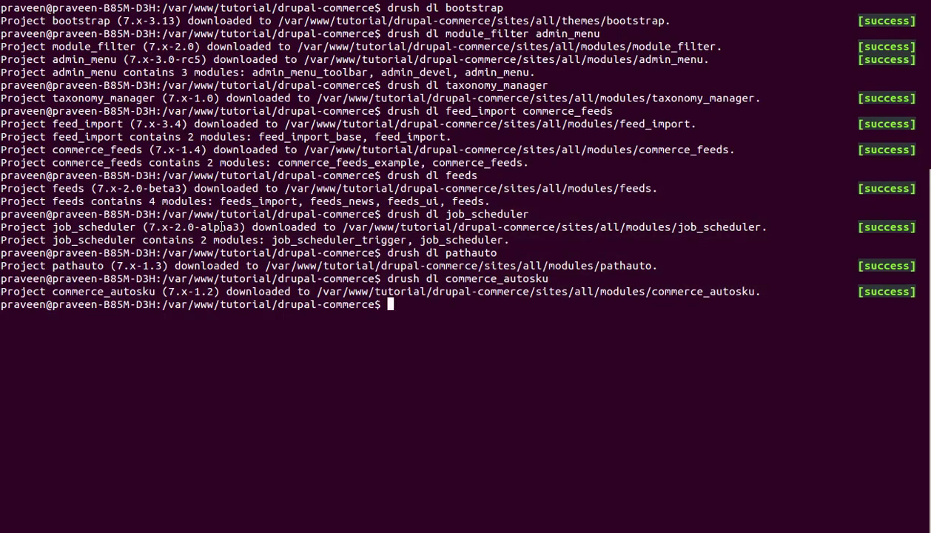
- Switch to the terminal and download the Token module with "drush dl token"
{"action": "key", "text": "Up"}
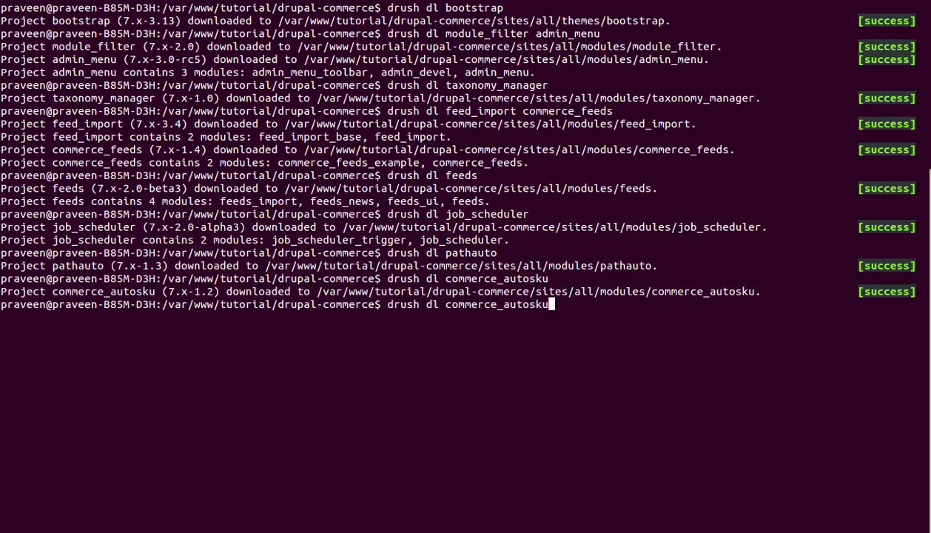
{"action": "key", "text": "BackSpace"}
{"action": "key", "text": "BackSpace"}
{"action": "key", "text": "BackSpace"}
{"action": "key", "text": "BackSpace"}
{"action": "key", "text": "BackSpace"}
{"action": "key", "text": "BackSpace"}
{"action": "key", "text": "BackSpace"}
{"action": "key", "text": "BackSpace"}
{"action": "key", "text": "BackSpace"}
{"action": "key", "text": "BackSpace"}
{"action": "key", "text": "BackSpace"}
{"action": "key", "text": "BackSpace"}
{"action": "key", "text": "BackSpace"}
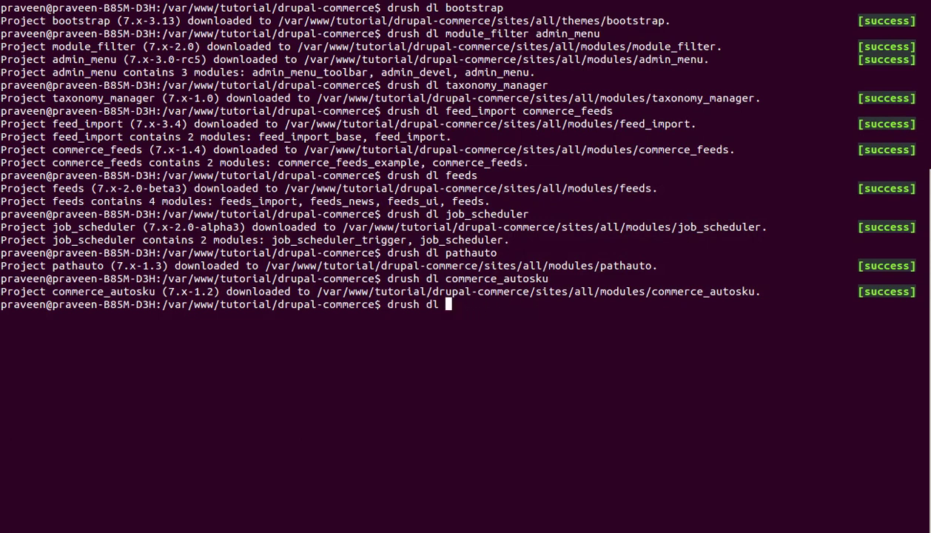
{"action": "type", "text": "token"}
{"action": "key", "text": "Return"}
- Return to the browser and reload the site's module list to include the downloaded Token module
{"action": "key", "text": "alt+Tab"}
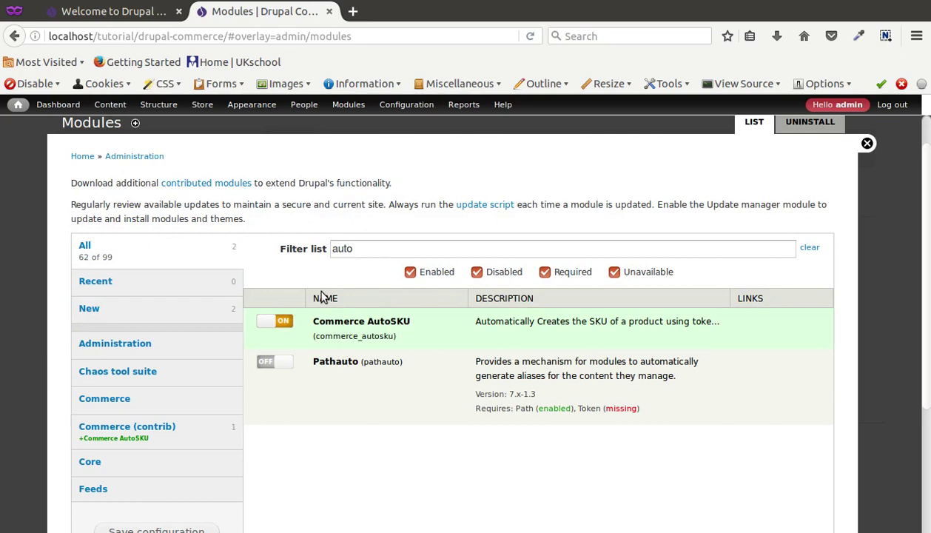
{"action": "mouse_move", "coordinate": [114, 104]}
{"action": "left_click", "coordinate": [342, 104]}
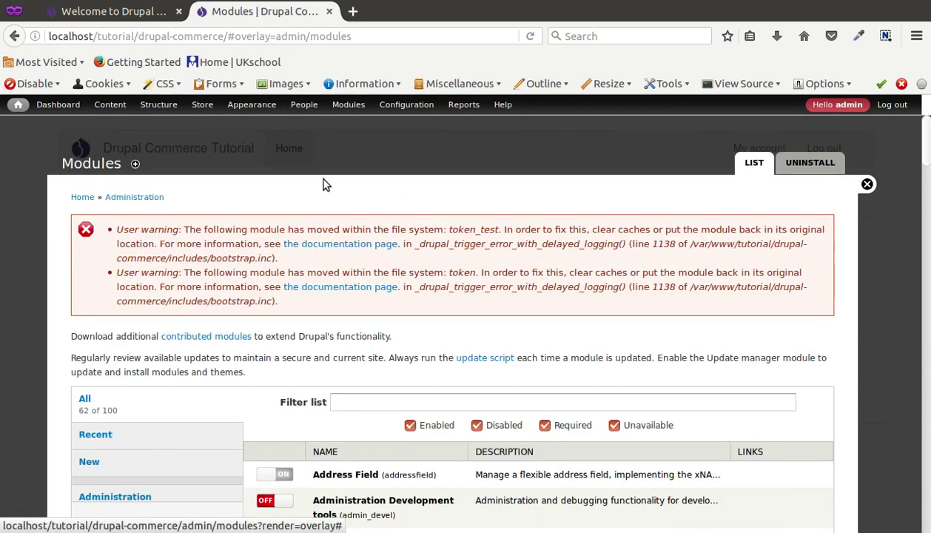
{"action": "mouse_move", "coordinate": [310, 104]}
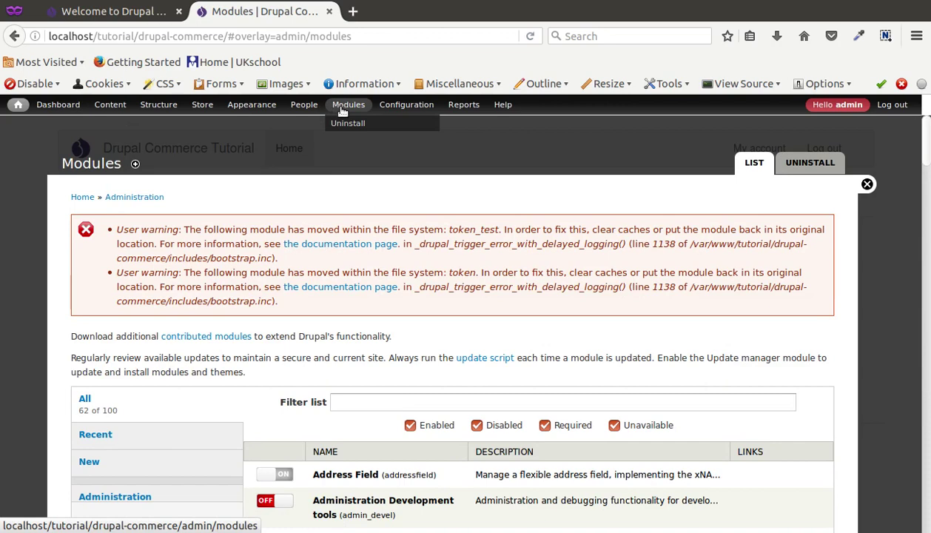
{"action": "left_click", "coordinate": [342, 109]}
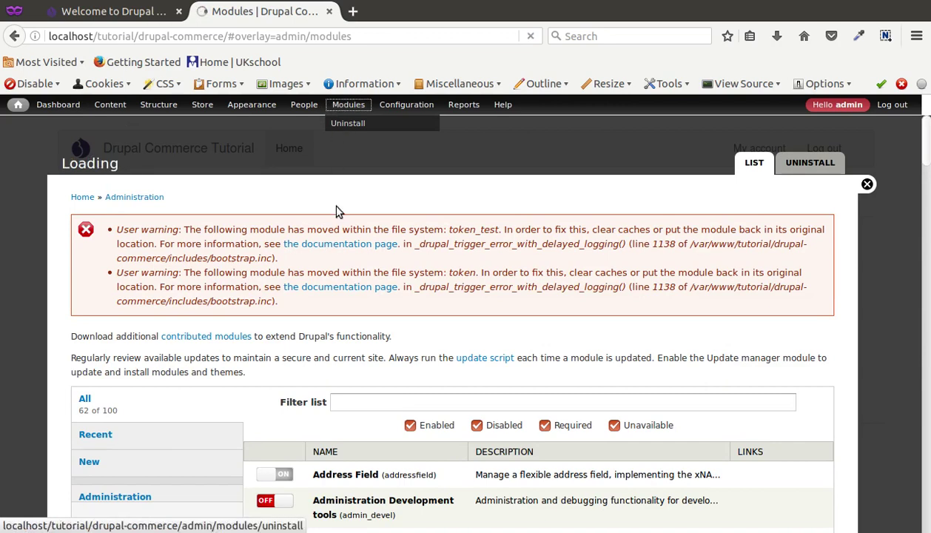
- Filter the module list by "auto" and switch on Commerce AutoSKU and Pathauto
{"action": "scroll", "coordinate": [349, 355], "scroll_direction": "down", "scroll_amount": 1}
{"action": "scroll", "coordinate": [350, 355], "scroll_direction": "down", "scroll_amount": 1}
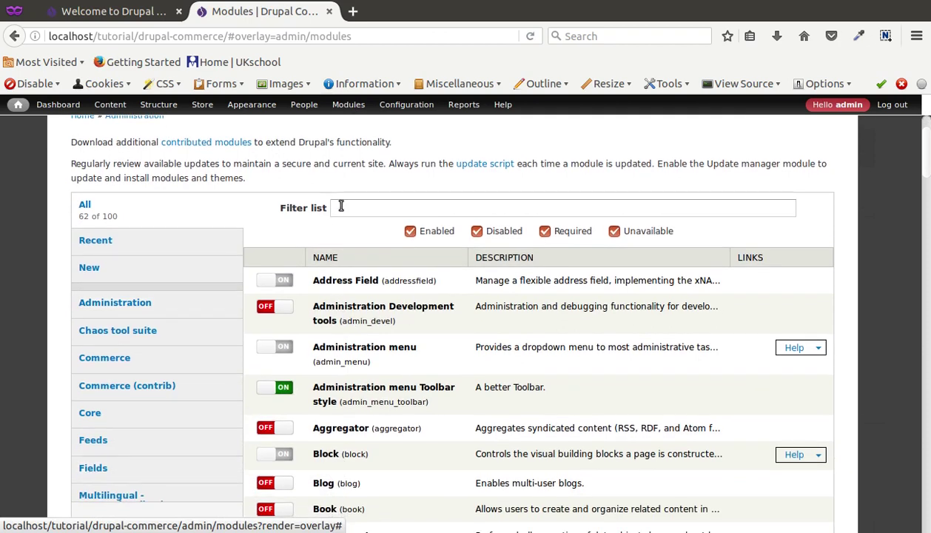
{"action": "left_click", "coordinate": [342, 208]}
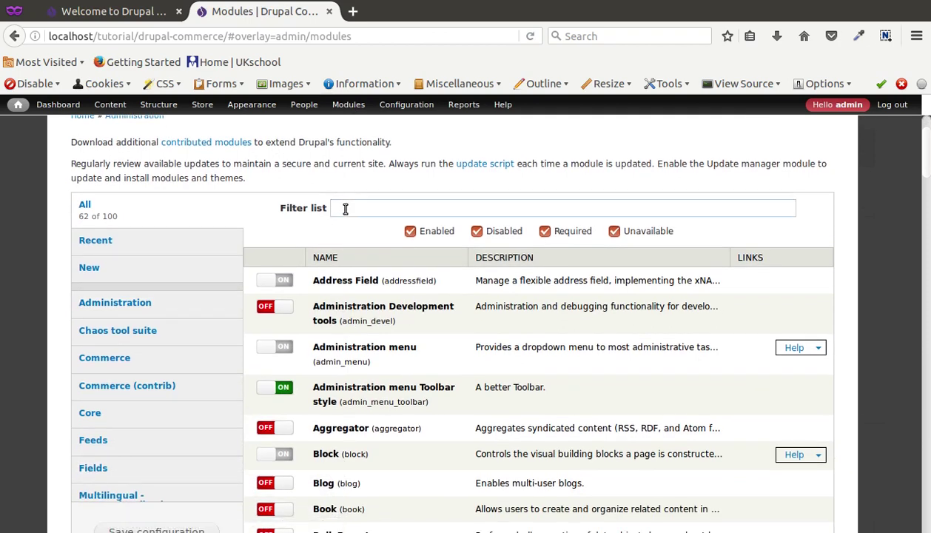
{"action": "type", "text": "auto"}
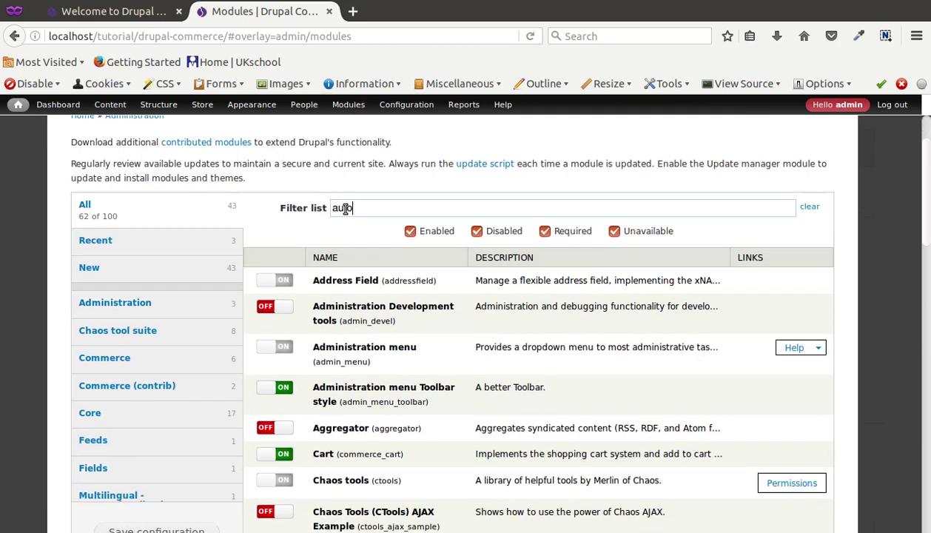
{"action": "left_click", "coordinate": [268, 281]}
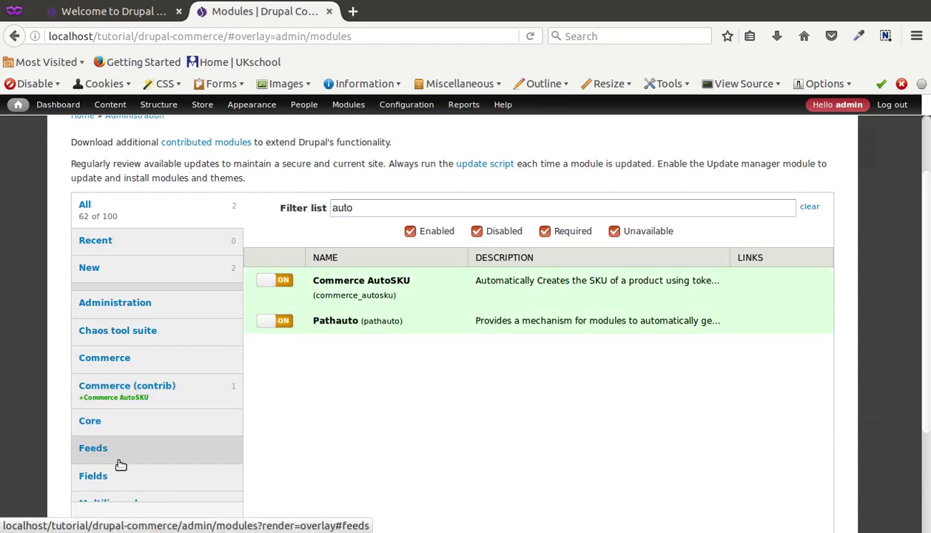
- Save the module configuration and agree to enable the required Token module as well
{"action": "scroll", "coordinate": [120, 481], "scroll_direction": "down", "scroll_amount": 2}
{"action": "scroll", "coordinate": [416, 519], "scroll_direction": "down", "scroll_amount": 2}
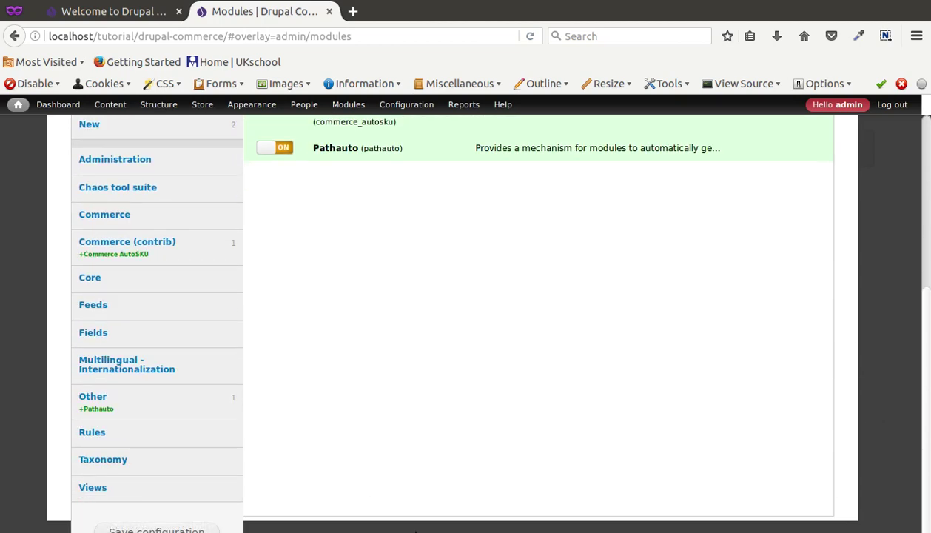
{"action": "left_click", "coordinate": [196, 525]}
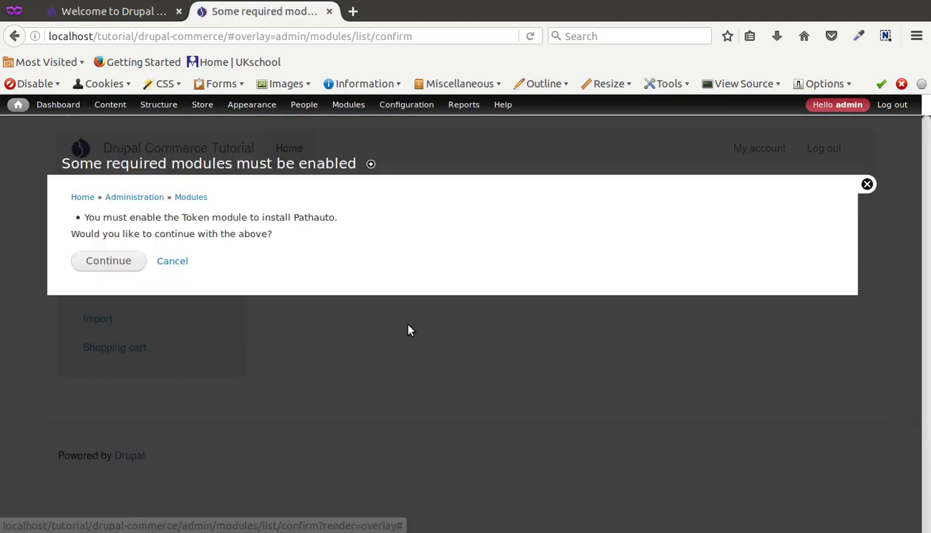
{"action": "left_click", "coordinate": [93, 266]}
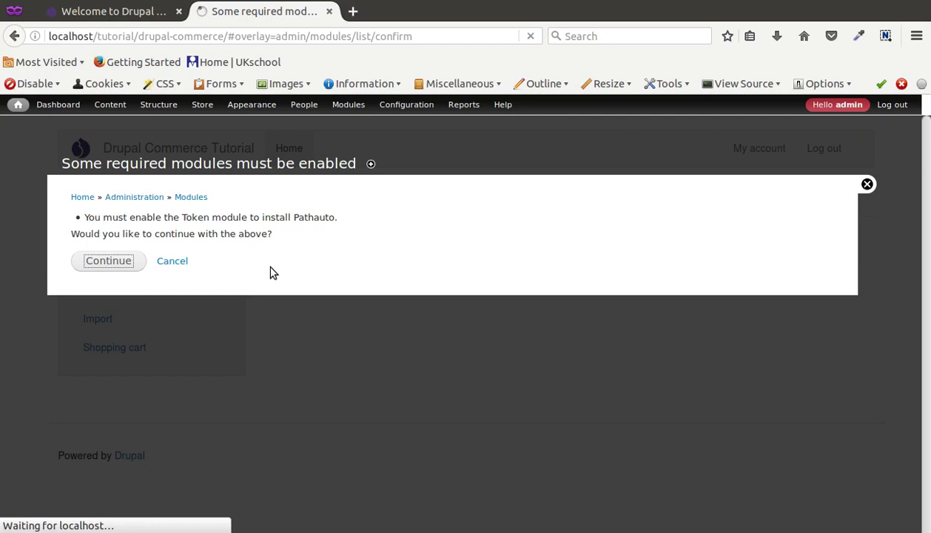
{"action": "left_click", "coordinate": [175, 13]}
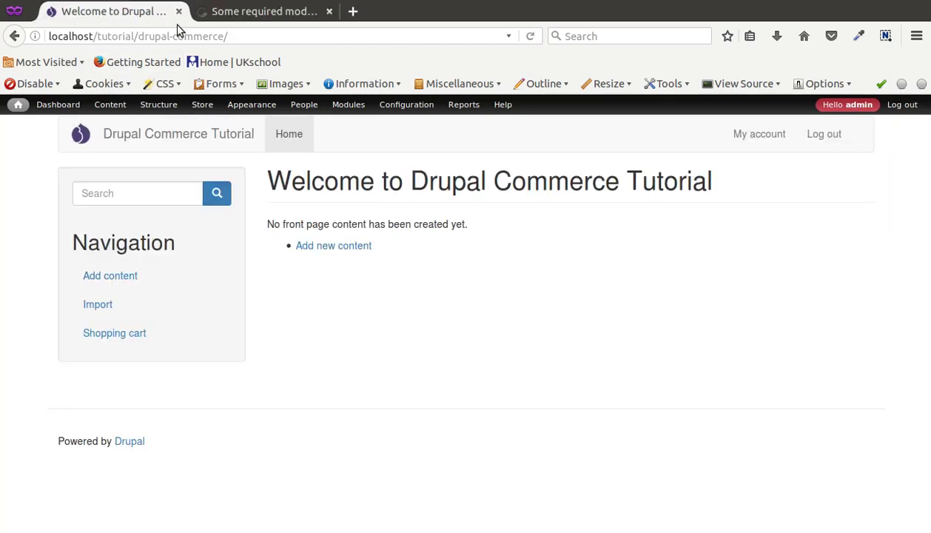
{"action": "left_click", "coordinate": [224, 9]}
{"action": "right_click", "coordinate": [224, 9]}
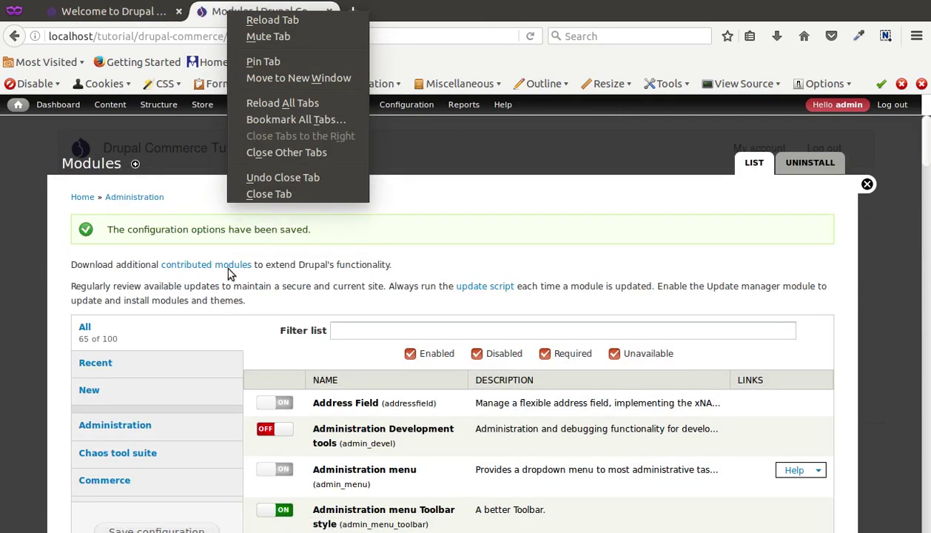
- Open the store's "Man's & Woman's Shoes" product type for editing
{"action": "mouse_move", "coordinate": [175, 112]}
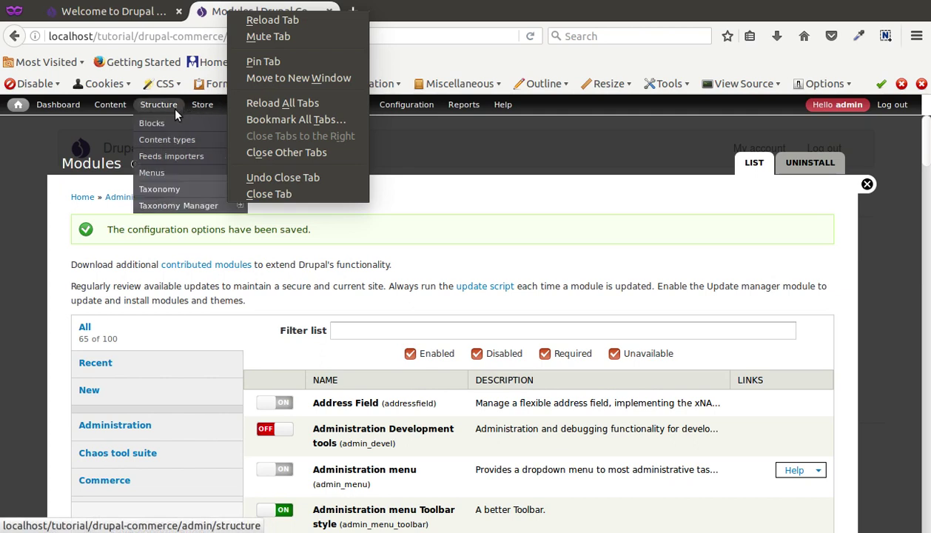
{"action": "left_click", "coordinate": [208, 162]}
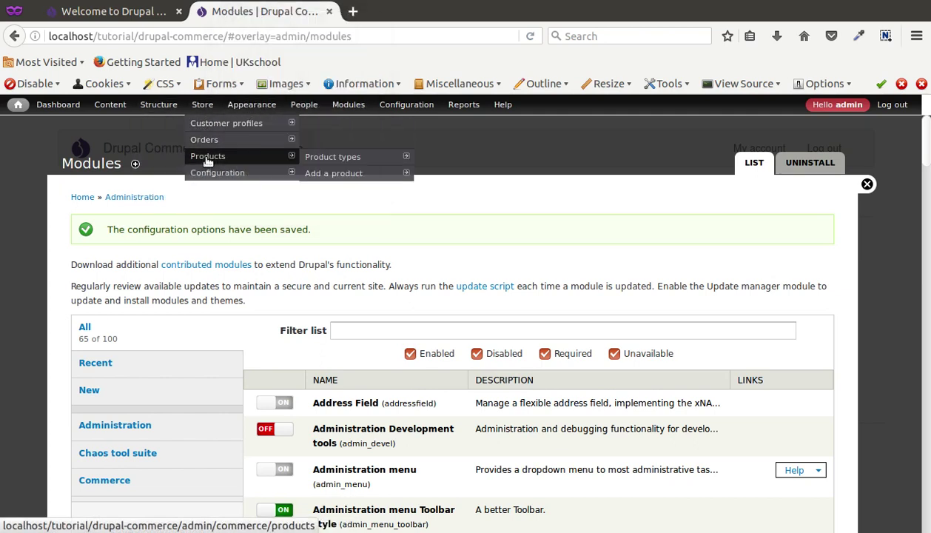
{"action": "left_click", "coordinate": [324, 162]}
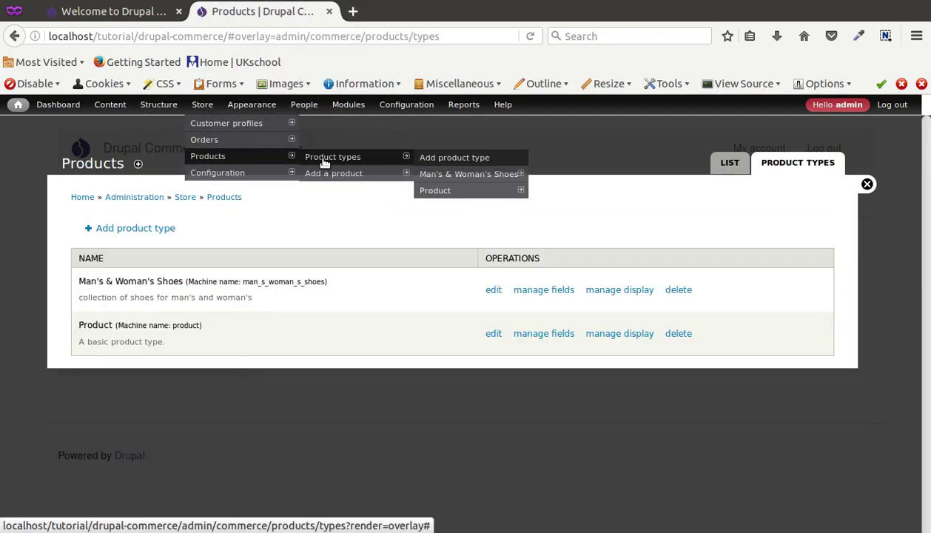
{"action": "left_click", "coordinate": [493, 290]}
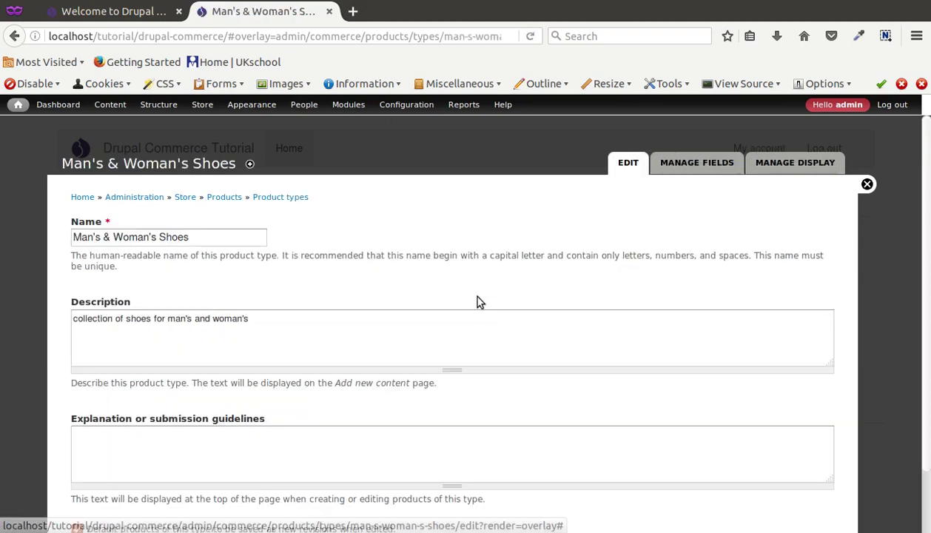
{"action": "scroll", "coordinate": [478, 301], "scroll_direction": "down", "scroll_amount": 2}
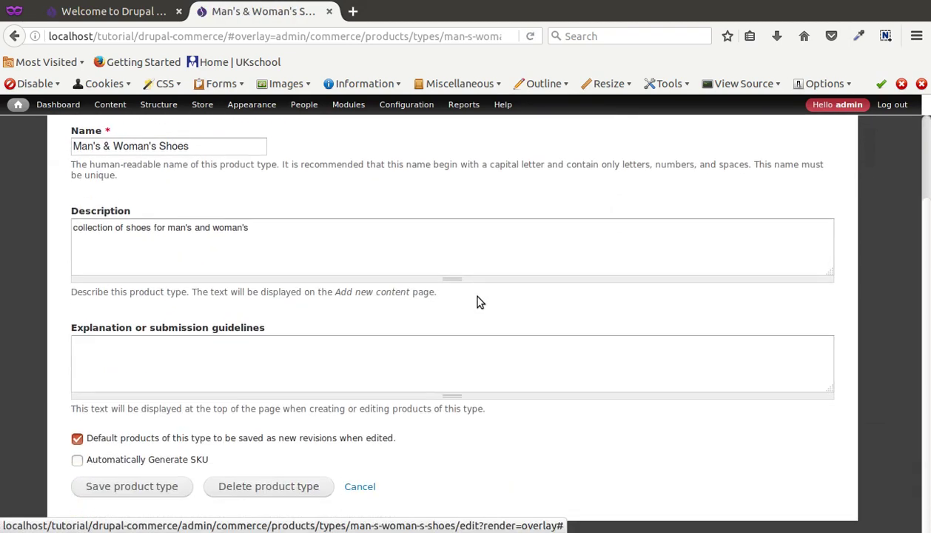
{"action": "left_click", "coordinate": [177, 460]}
{"action": "scroll", "coordinate": [171, 414], "scroll_direction": "down", "scroll_amount": 2}
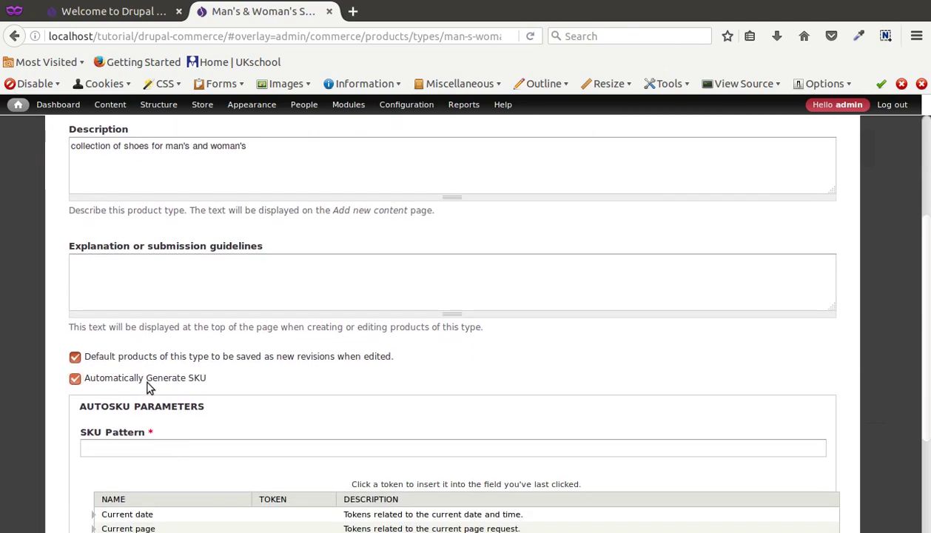
{"action": "left_click", "coordinate": [146, 384]}
{"action": "scroll", "coordinate": [162, 277], "scroll_direction": "up", "scroll_amount": 2}
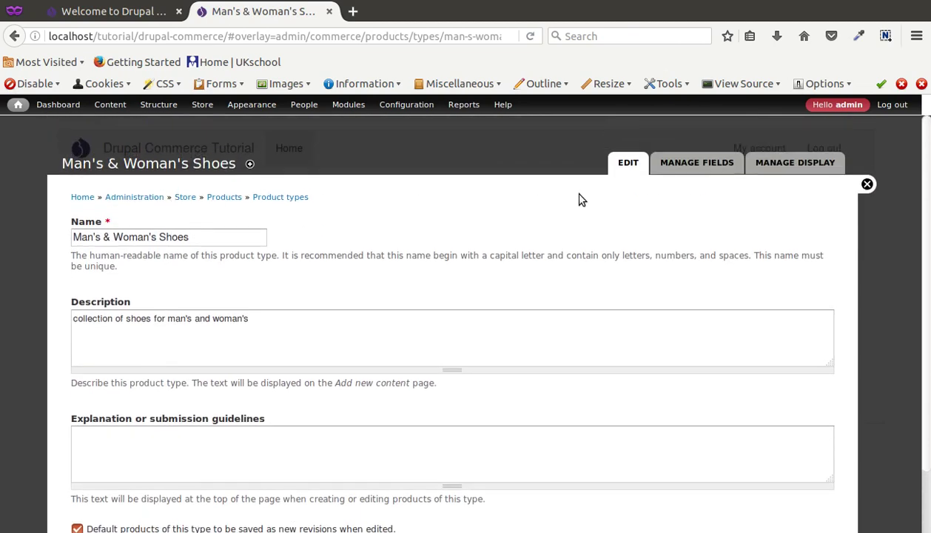
{"action": "scroll", "coordinate": [288, 431], "scroll_direction": "down", "scroll_amount": 2}
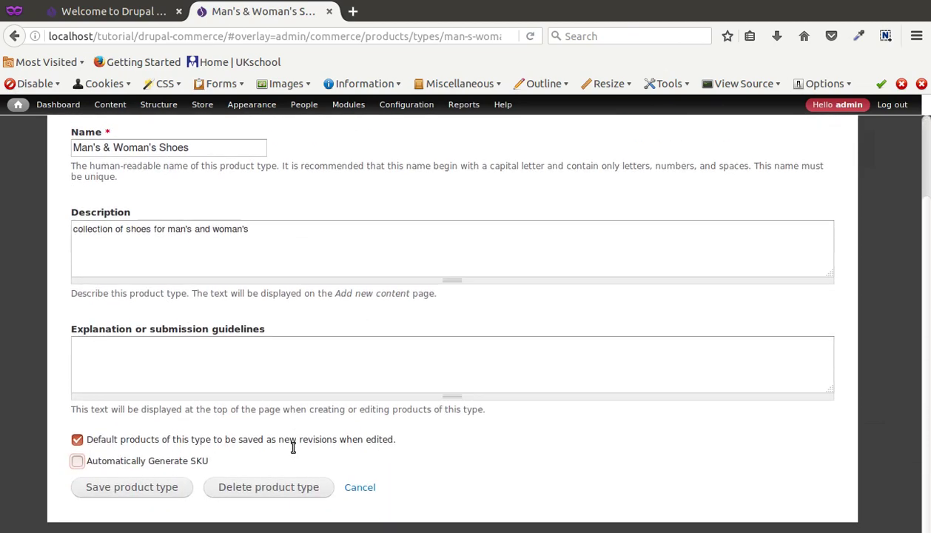
- Enable Automatically Generate SKU for the shoes product type and begin its SKU Pattern with "DC-"
{"action": "left_click", "coordinate": [176, 463]}
{"action": "scroll", "coordinate": [177, 466], "scroll_direction": "down", "scroll_amount": 5}
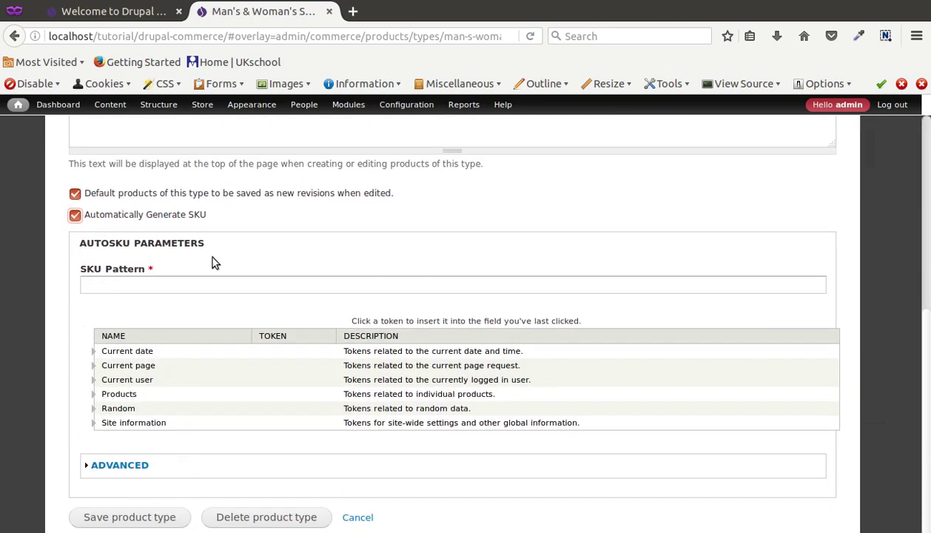
{"action": "left_click", "coordinate": [102, 286]}
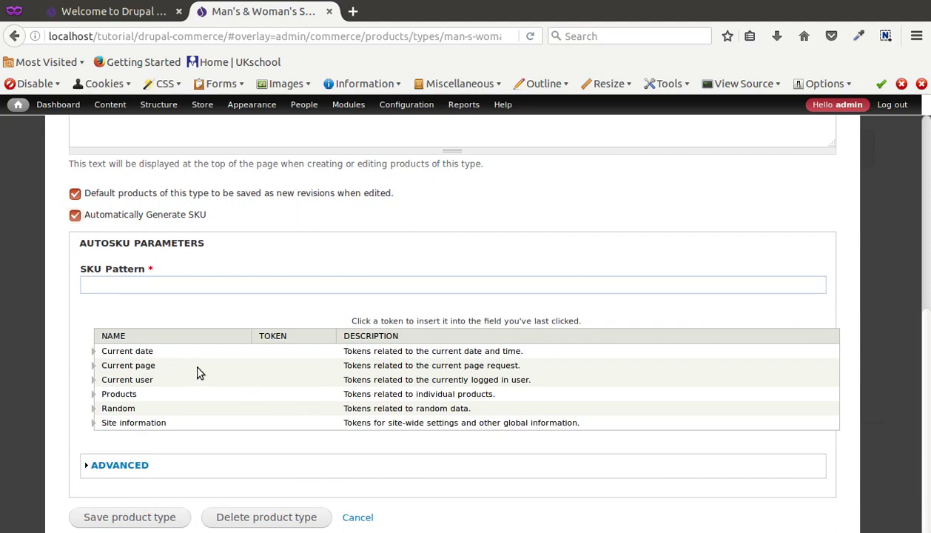
{"action": "left_click", "coordinate": [169, 288]}
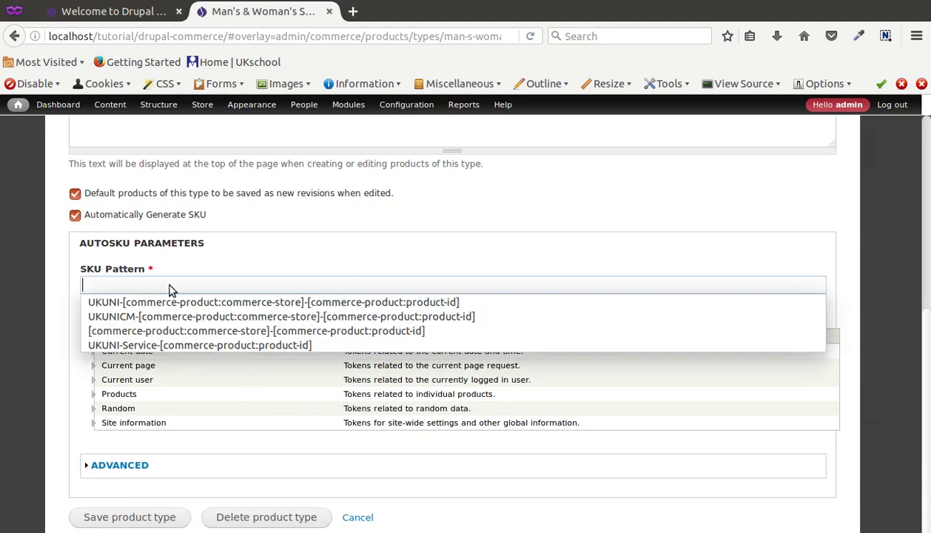
{"action": "left_click", "coordinate": [84, 377]}
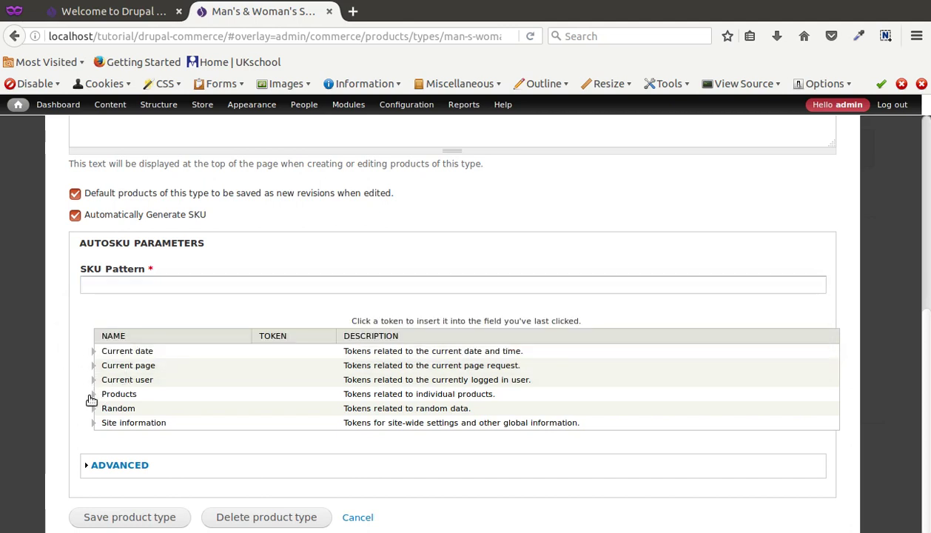
{"action": "left_click", "coordinate": [100, 289]}
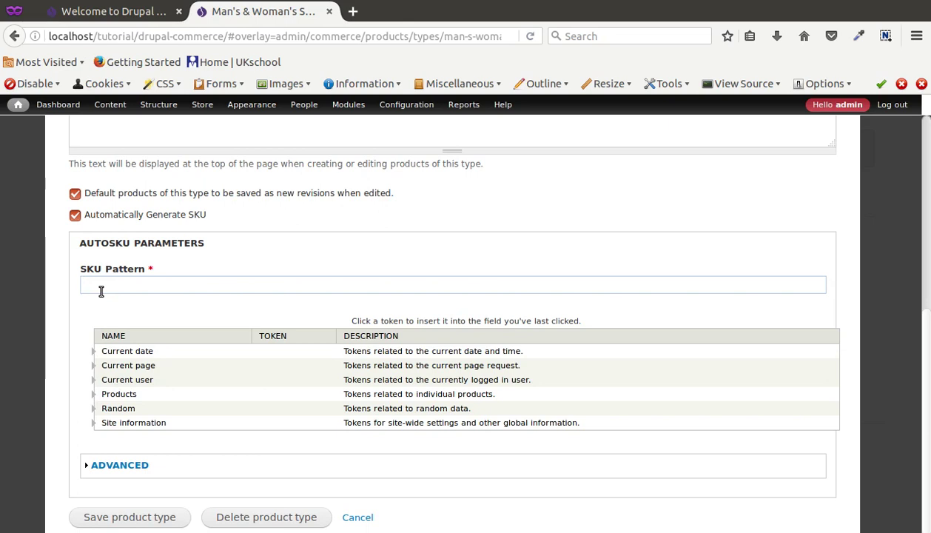
{"action": "type", "text": "DC-"}
- Expand the Products tokens and append the Product ID token [commerce-product:product-id] after "DC-" in the SKU Pattern
{"action": "left_click", "coordinate": [92, 396]}
{"action": "scroll", "coordinate": [118, 403], "scroll_direction": "down", "scroll_amount": 3}
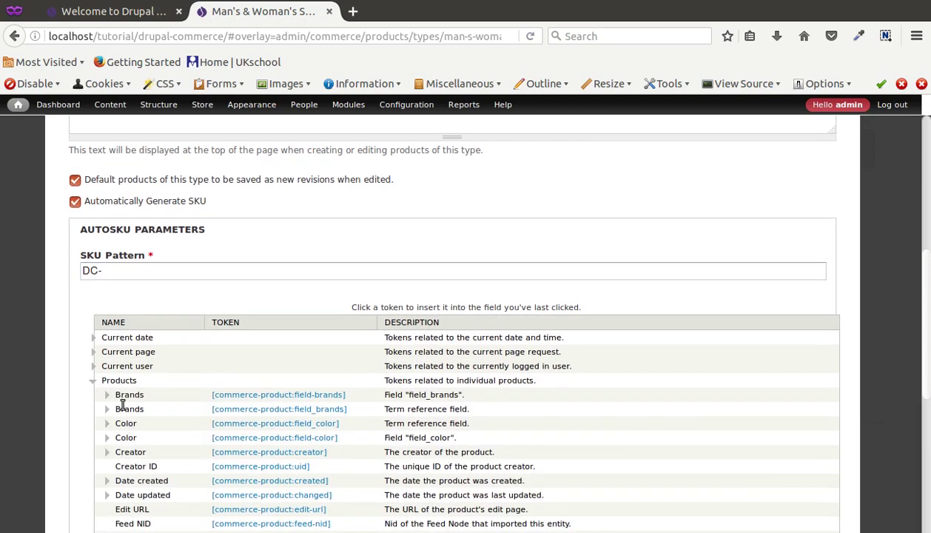
{"action": "scroll", "coordinate": [236, 417], "scroll_direction": "down", "scroll_amount": 4}
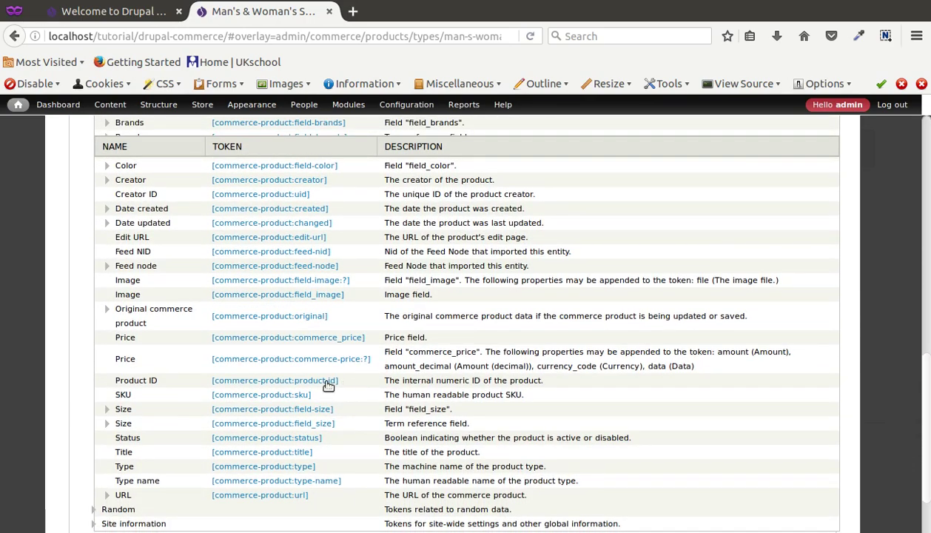
{"action": "left_click", "coordinate": [328, 380]}
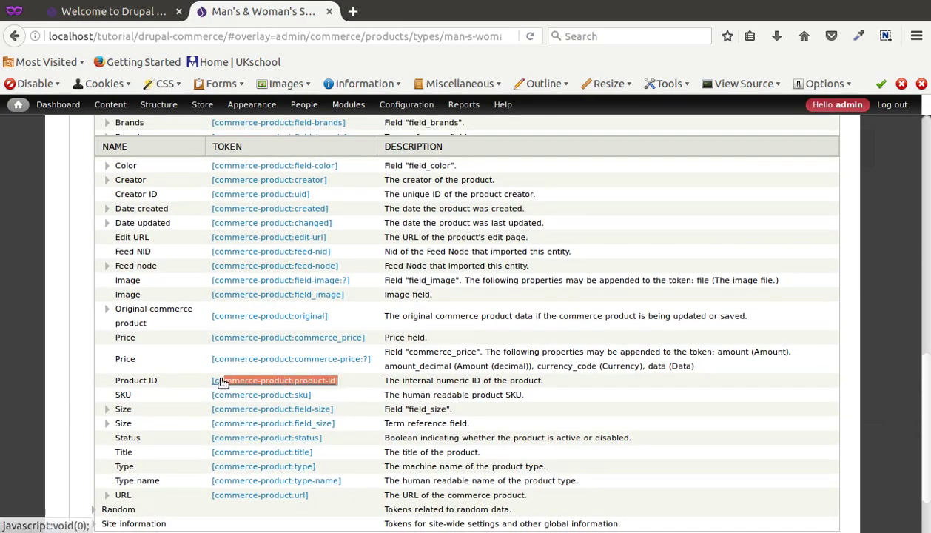
{"action": "scroll", "coordinate": [207, 379], "scroll_direction": "up", "scroll_amount": 8}
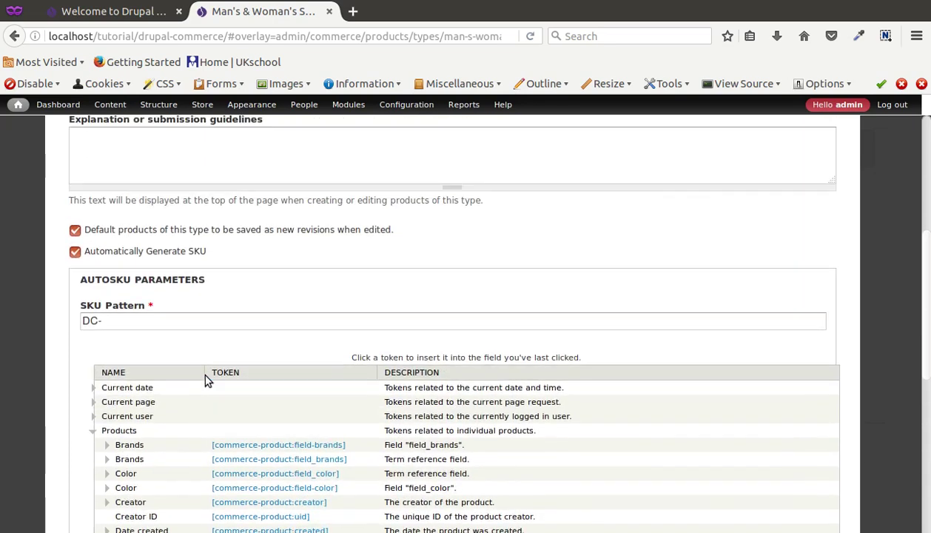
{"action": "left_click", "coordinate": [142, 409]}
{"action": "type", "text": "[commerce-product:product-id]"}
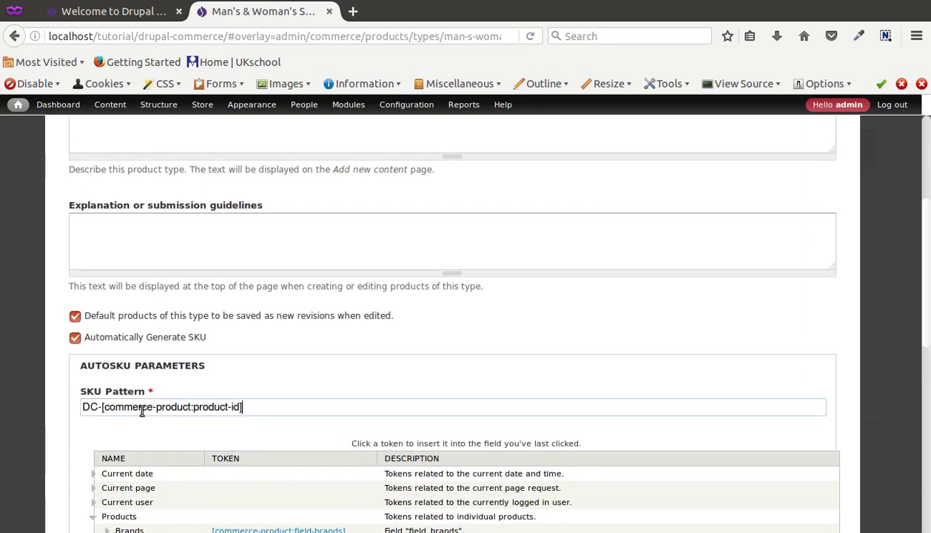
- Examine the prefix and token parts of the SKU Pattern and the tokens available below it
{"action": "left_click_drag", "start_coordinate": [82, 408], "coordinate": [95, 409]}
{"action": "left_click", "coordinate": [101, 407]}
{"action": "left_click_drag", "start_coordinate": [251, 407], "coordinate": [225, 407]}
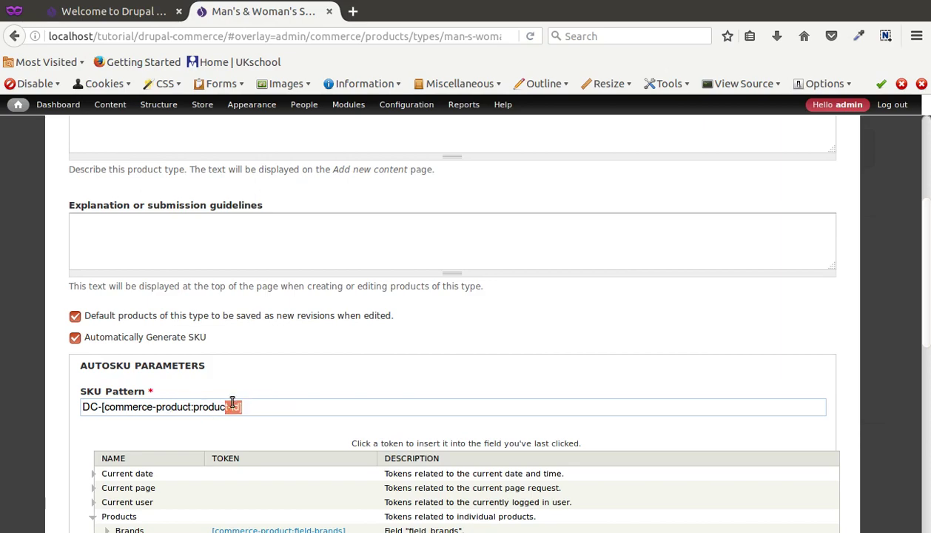
{"action": "scroll", "coordinate": [241, 414], "scroll_direction": "down", "scroll_amount": 10}
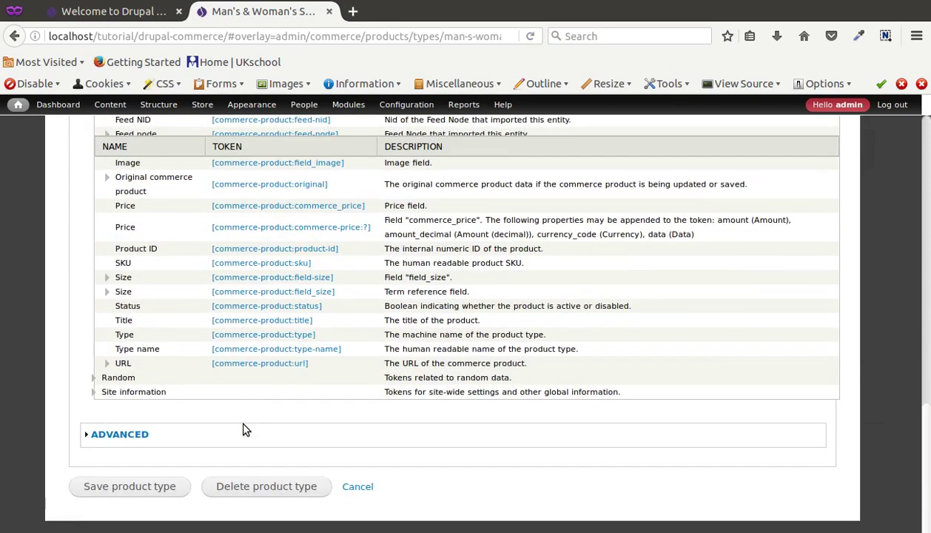
{"action": "scroll", "coordinate": [242, 427], "scroll_direction": "up", "scroll_amount": 5}
{"action": "scroll", "coordinate": [244, 411], "scroll_direction": "down", "scroll_amount": 9}
{"action": "scroll", "coordinate": [213, 370], "scroll_direction": "up", "scroll_amount": 9}
{"action": "left_click", "coordinate": [260, 275]}
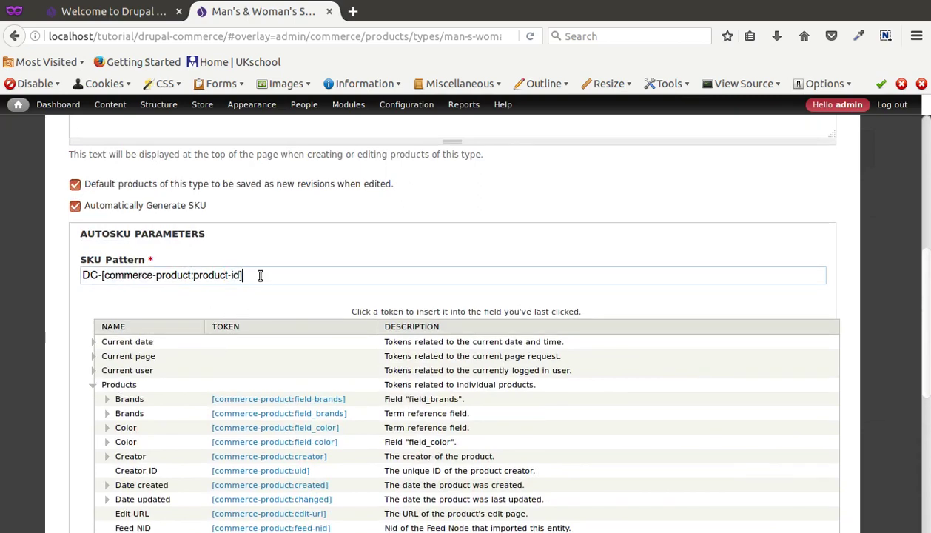
{"action": "left_click_drag", "start_coordinate": [260, 275], "coordinate": [78, 275]}
- Save the Man's & Woman's Shoes product type with its automatic SKU settings
{"action": "scroll", "coordinate": [162, 254], "scroll_direction": "down", "scroll_amount": 3}
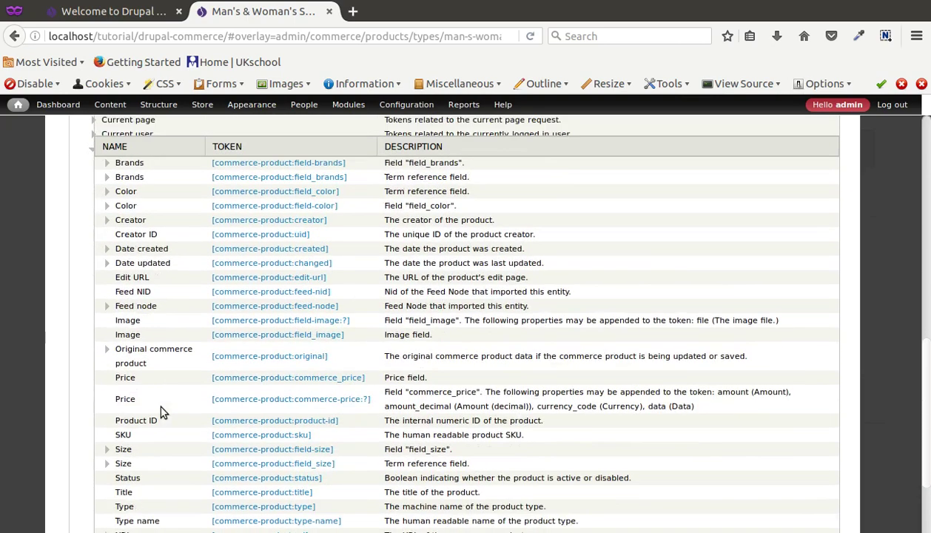
{"action": "scroll", "coordinate": [159, 422], "scroll_direction": "down", "scroll_amount": 5}
{"action": "left_click", "coordinate": [162, 485]}
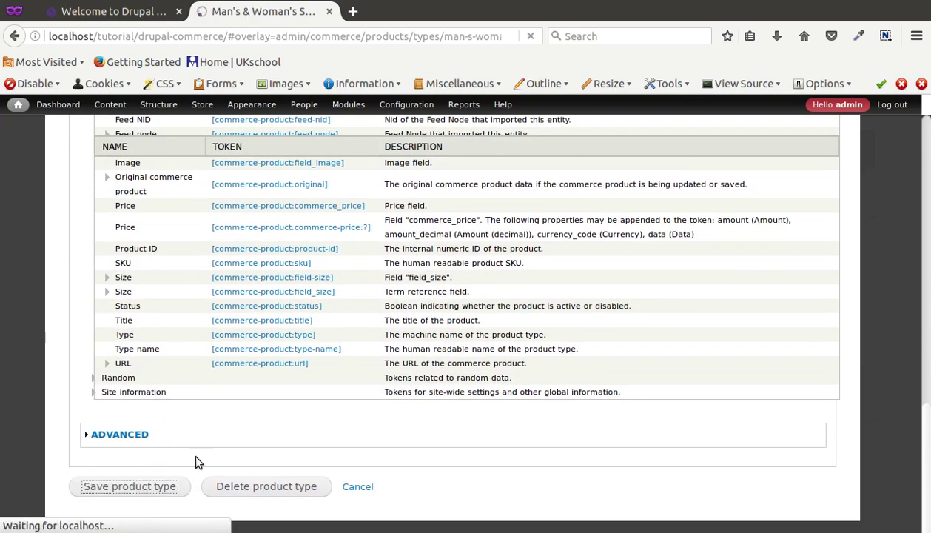
{"action": "scroll", "coordinate": [222, 444], "scroll_direction": "up", "scroll_amount": 5}
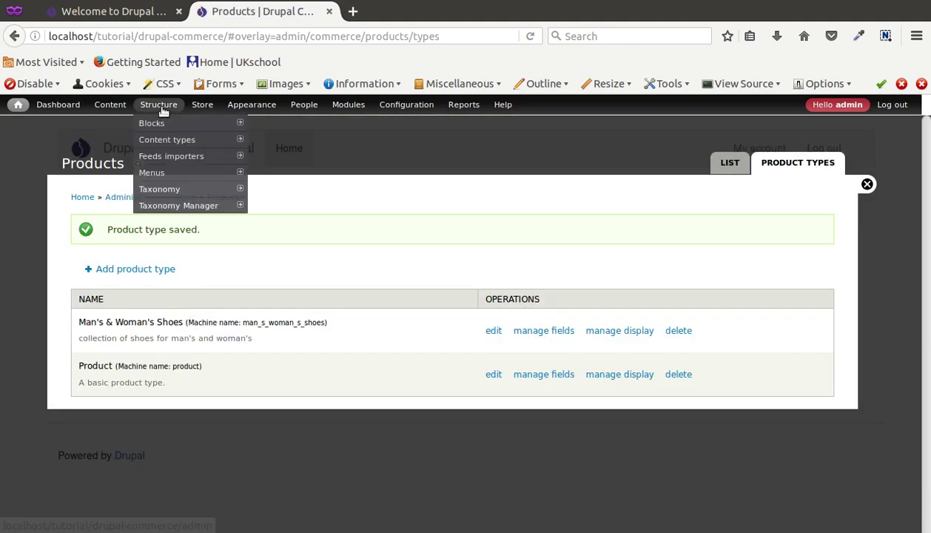
- Open the creation form for a new Man's & Woman's Shoes product and check its fields for a manual SKU entry
{"action": "mouse_move", "coordinate": [202, 111]}
{"action": "mouse_move", "coordinate": [216, 156]}
{"action": "mouse_move", "coordinate": [312, 173]}
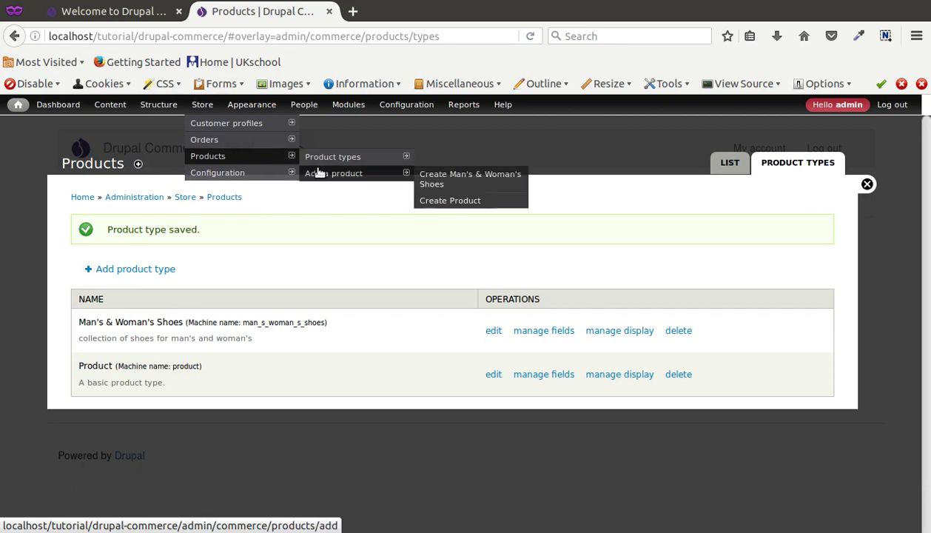
{"action": "left_click", "coordinate": [439, 176]}
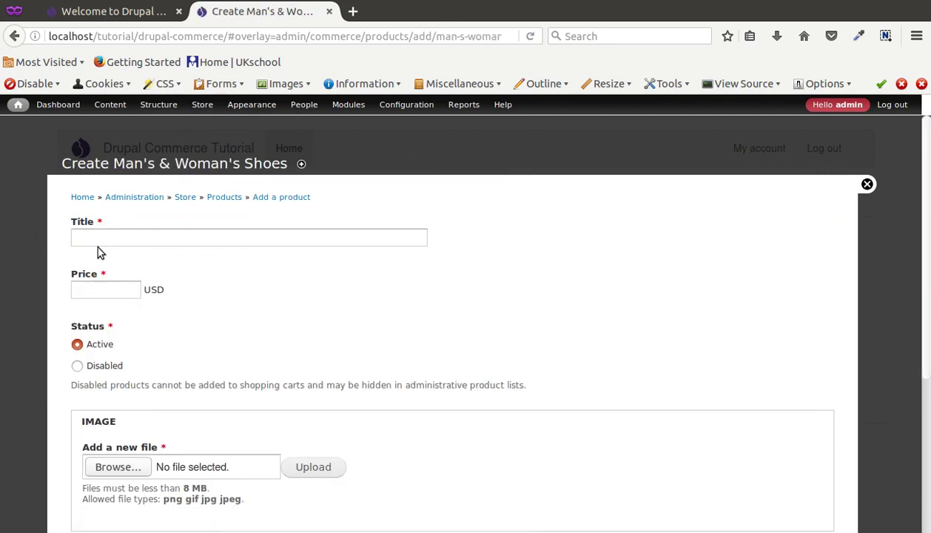
{"action": "scroll", "coordinate": [96, 252], "scroll_direction": "down", "scroll_amount": 3}
{"action": "scroll", "coordinate": [98, 251], "scroll_direction": "up", "scroll_amount": 3}
{"action": "scroll", "coordinate": [169, 252], "scroll_direction": "down", "scroll_amount": 6}
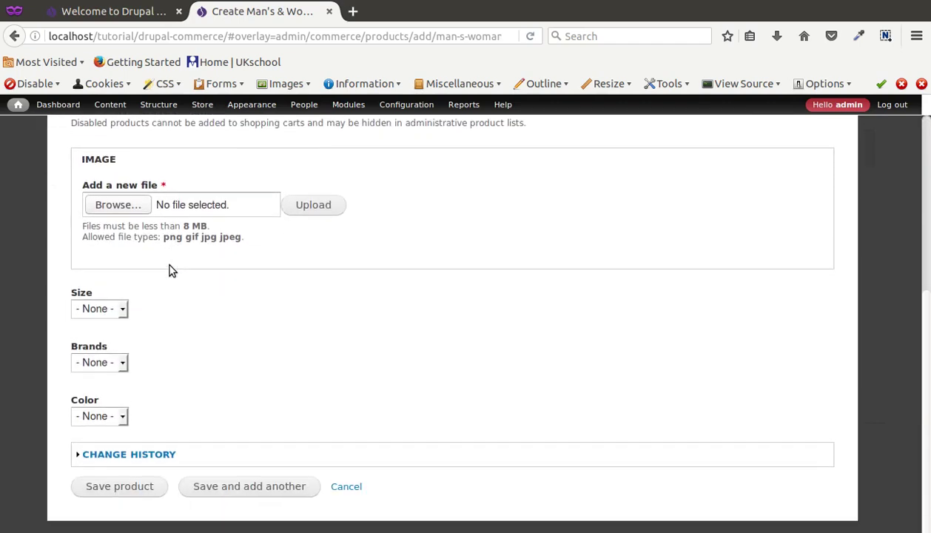
{"action": "scroll", "coordinate": [170, 271], "scroll_direction": "up", "scroll_amount": 6}
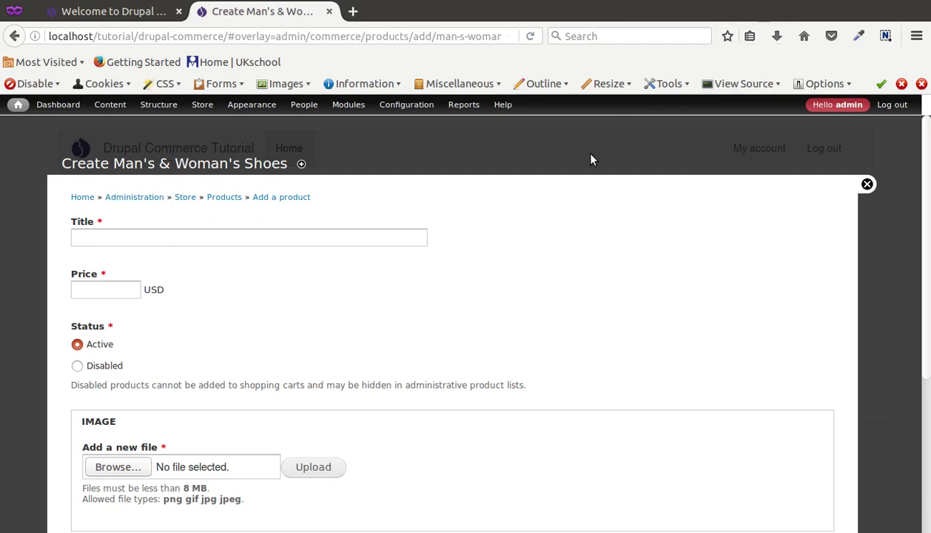
{"action": "scroll", "coordinate": [495, 225], "scroll_direction": "down", "scroll_amount": 3}
{"action": "scroll", "coordinate": [494, 226], "scroll_direction": "up", "scroll_amount": 3}
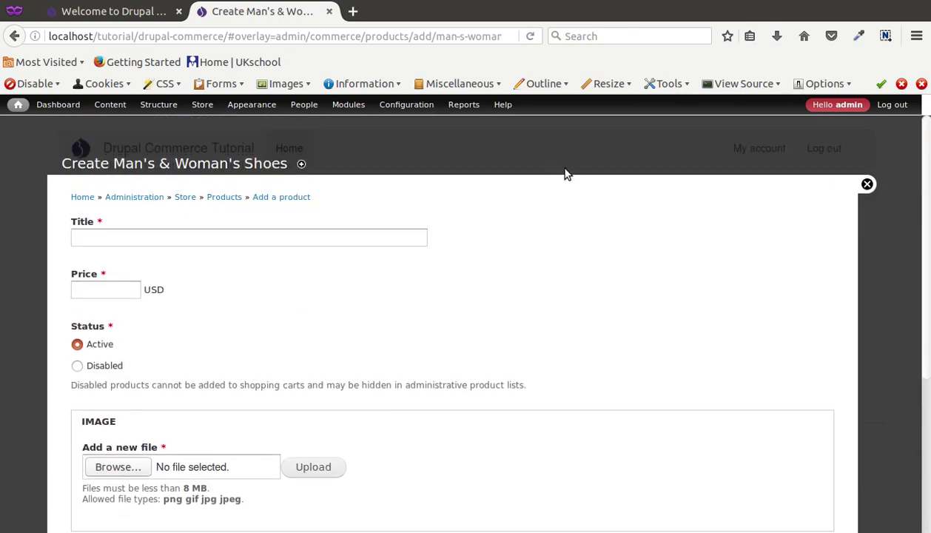